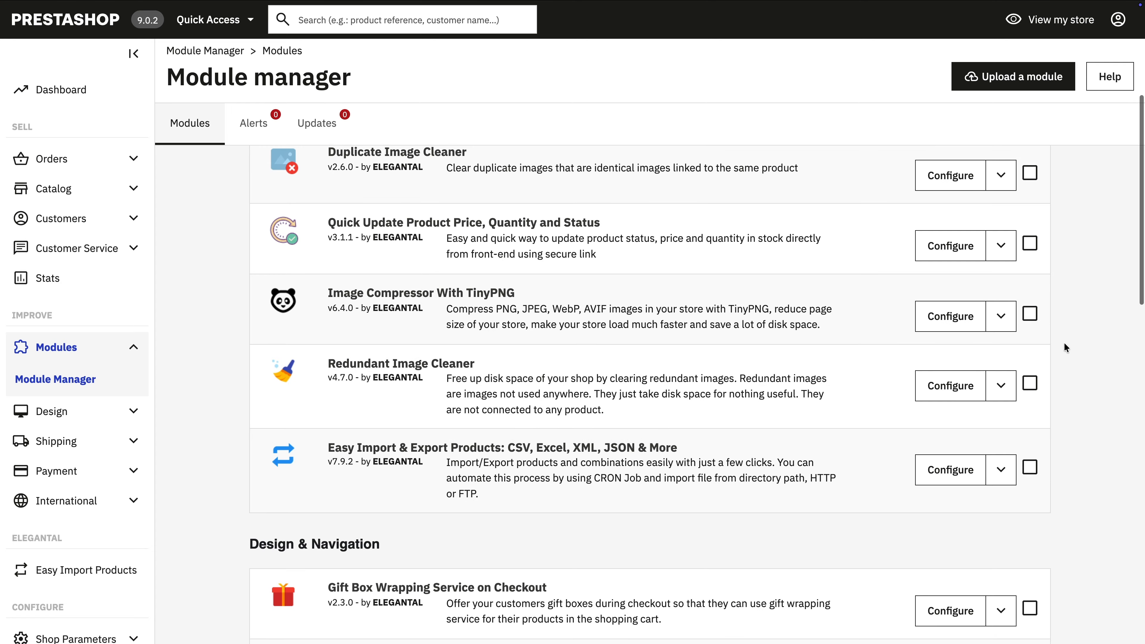
scroll(1097, 351, "down", 3)
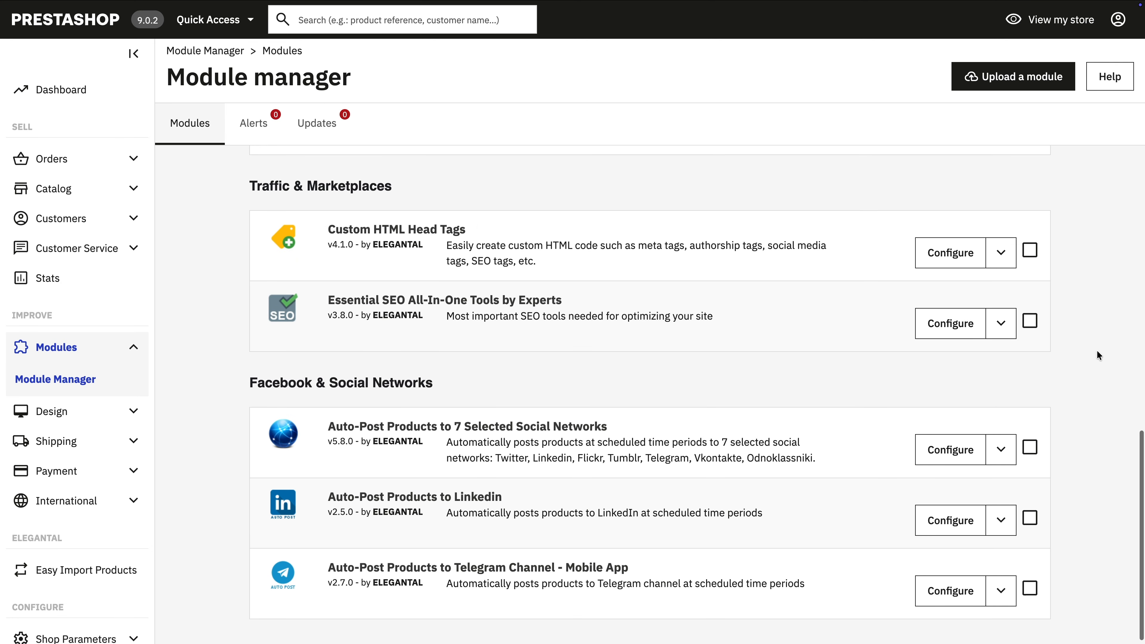
Step: Open the configuration of the Essential SEO All-In-One Tools by Experts module and start a new SEO meta tag rule
left_click(947, 325)
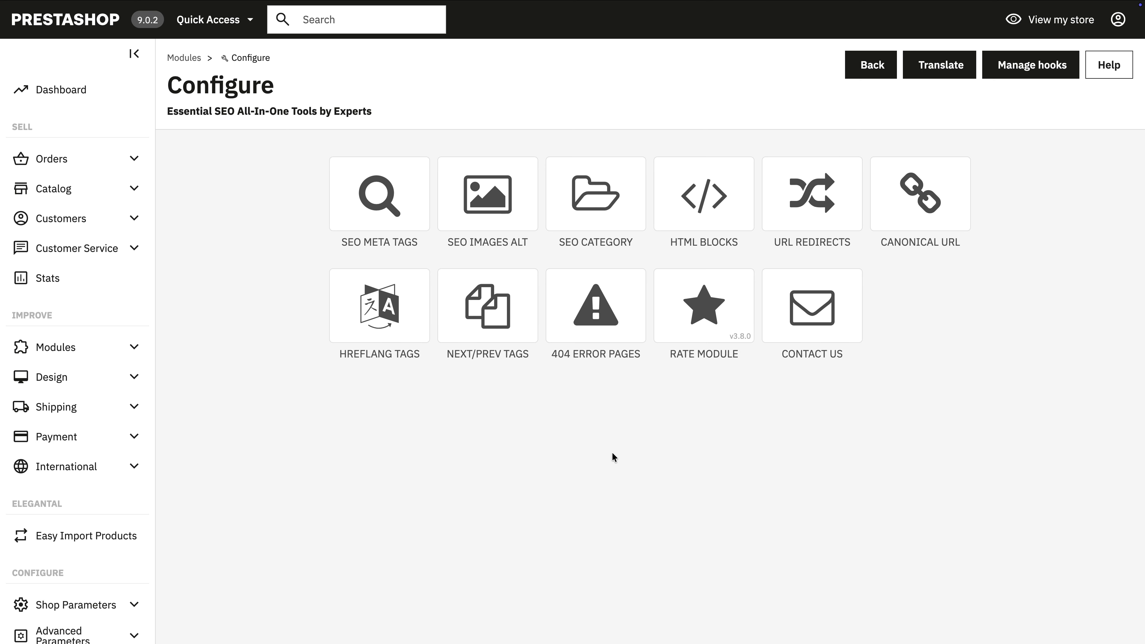
left_click(391, 202)
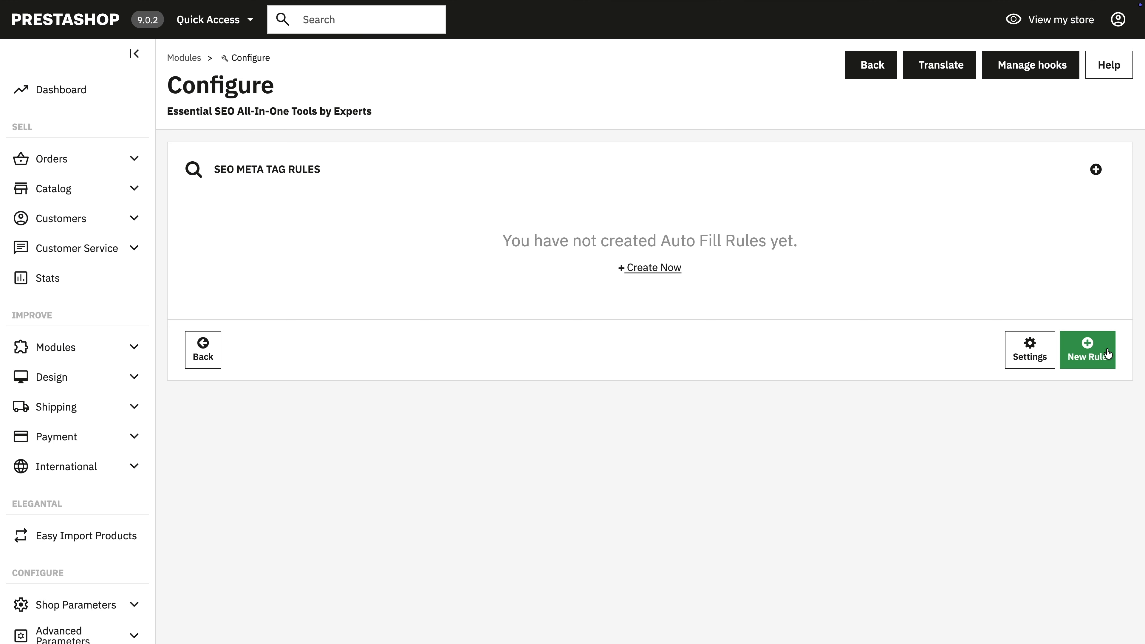
left_click(1091, 353)
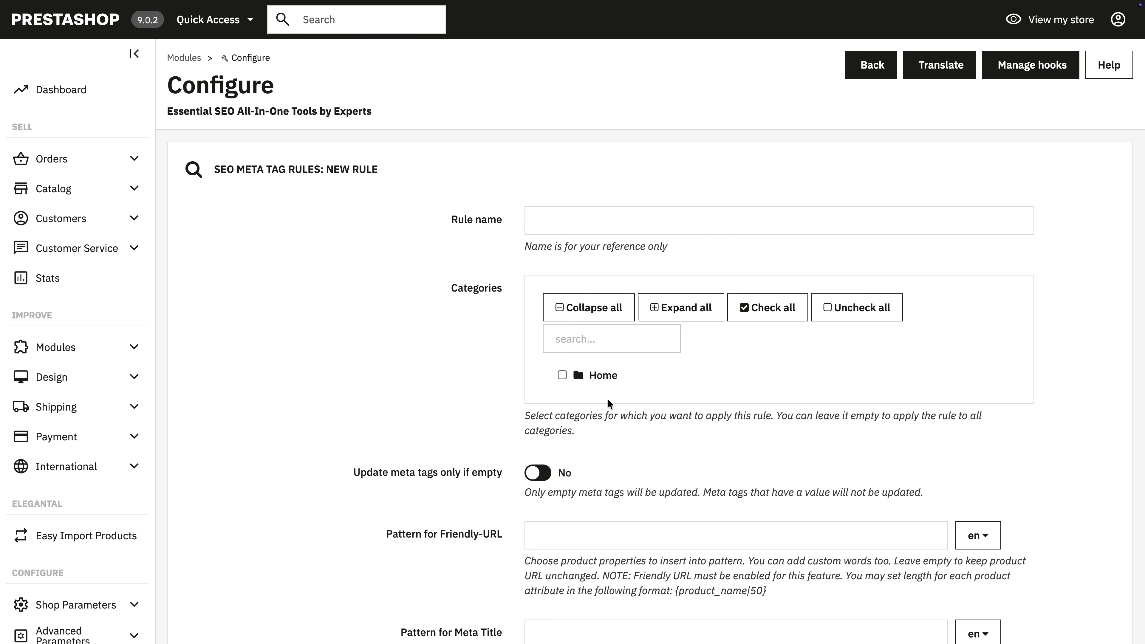
Step: Set the rule's meta title pattern to "{product_name} - {default_category}"
scroll(607, 399, "down", 5)
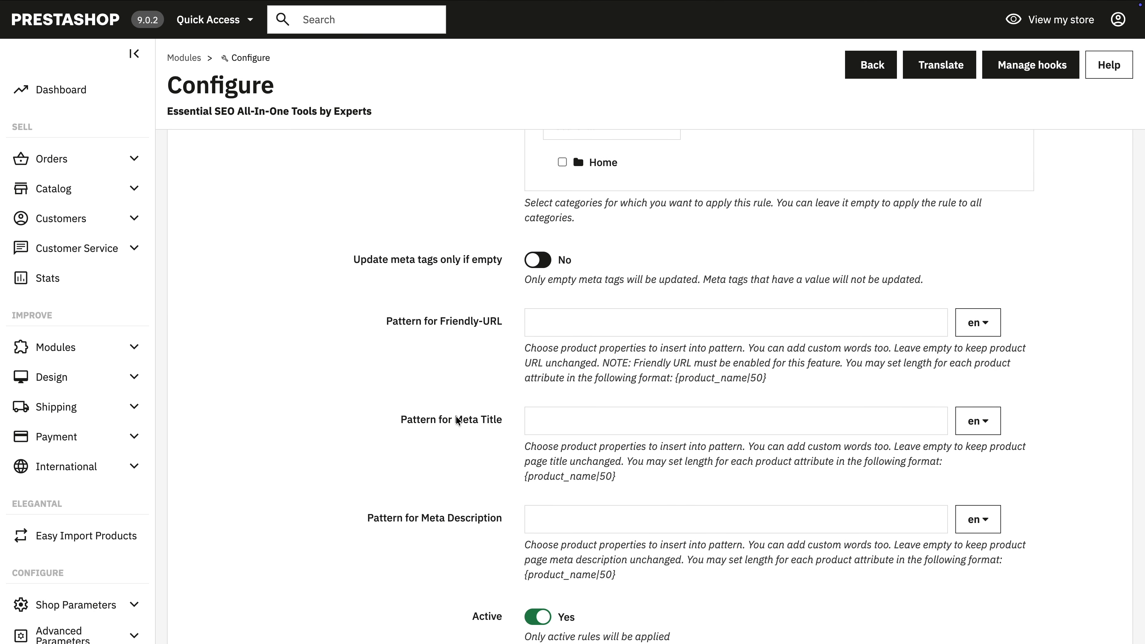
scroll(448, 409, "down", 4)
left_click(567, 255)
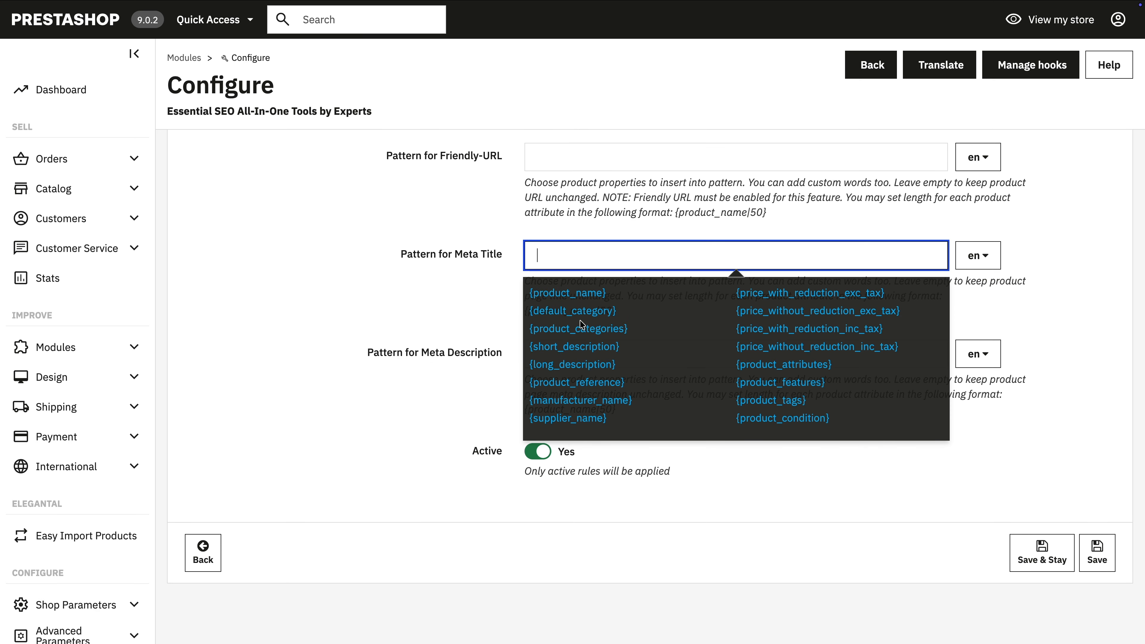
left_click(568, 292)
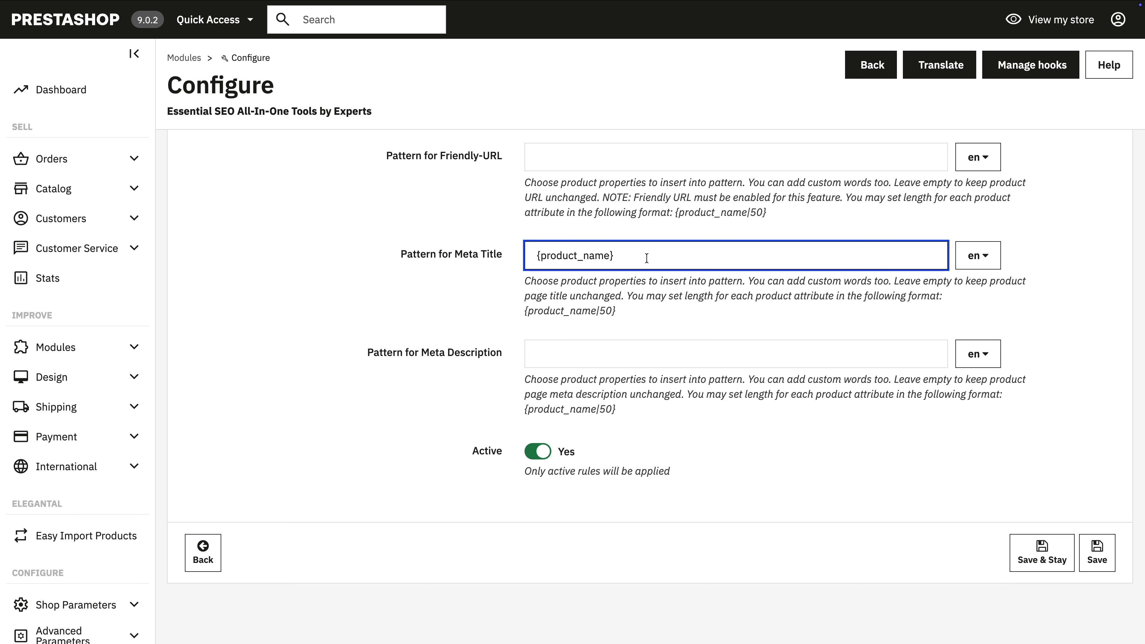
left_click(629, 255)
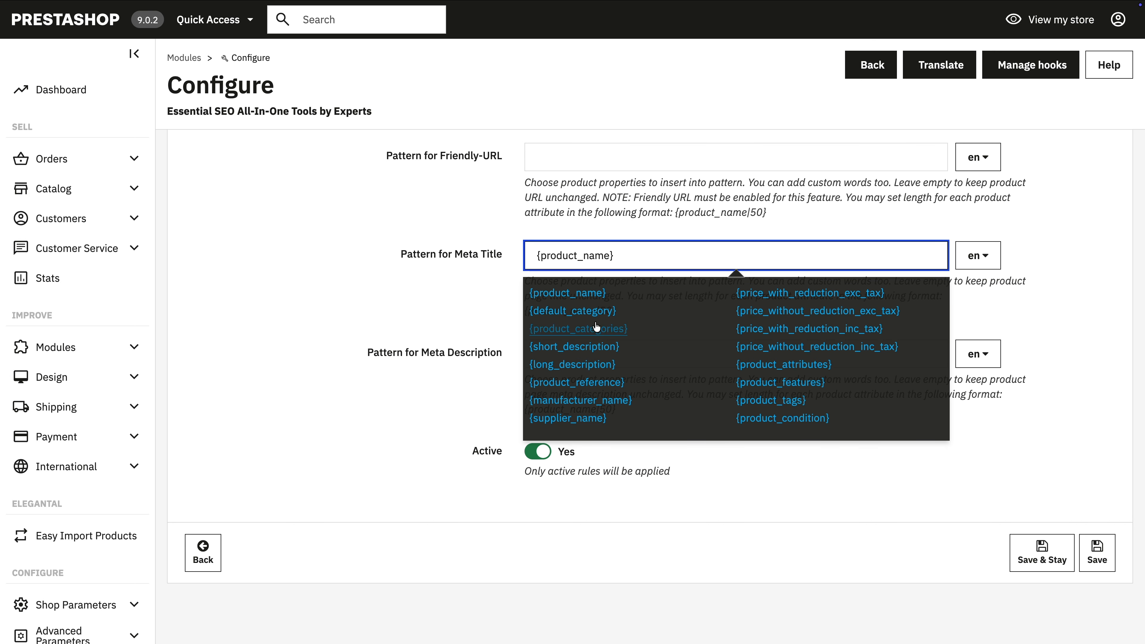
left_click(583, 329)
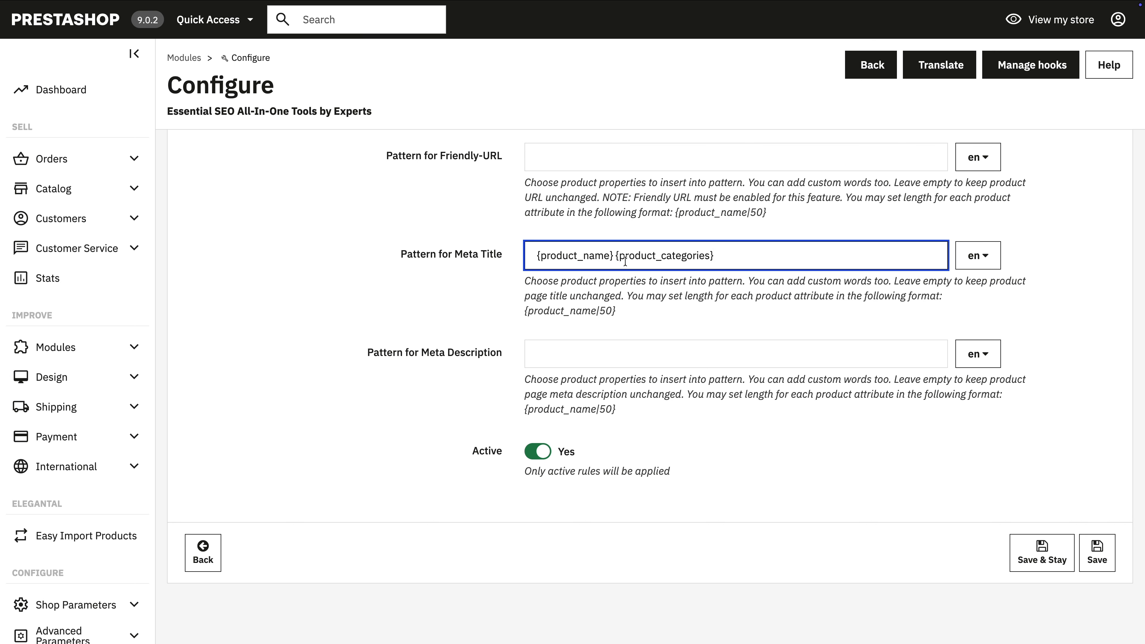
left_click(615, 255)
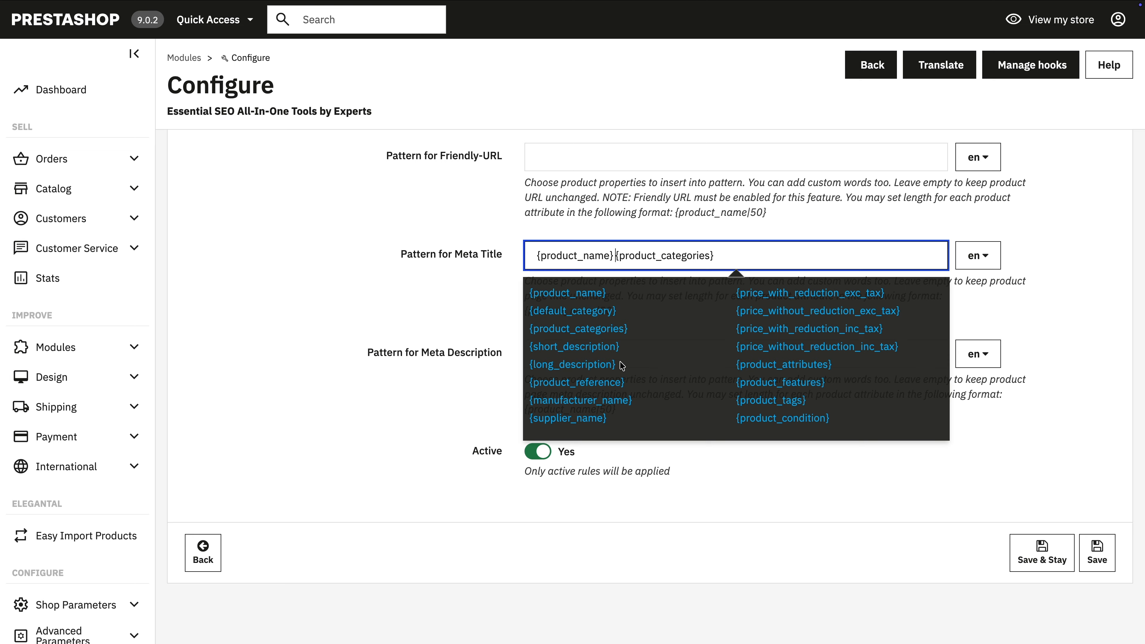
left_click(571, 311)
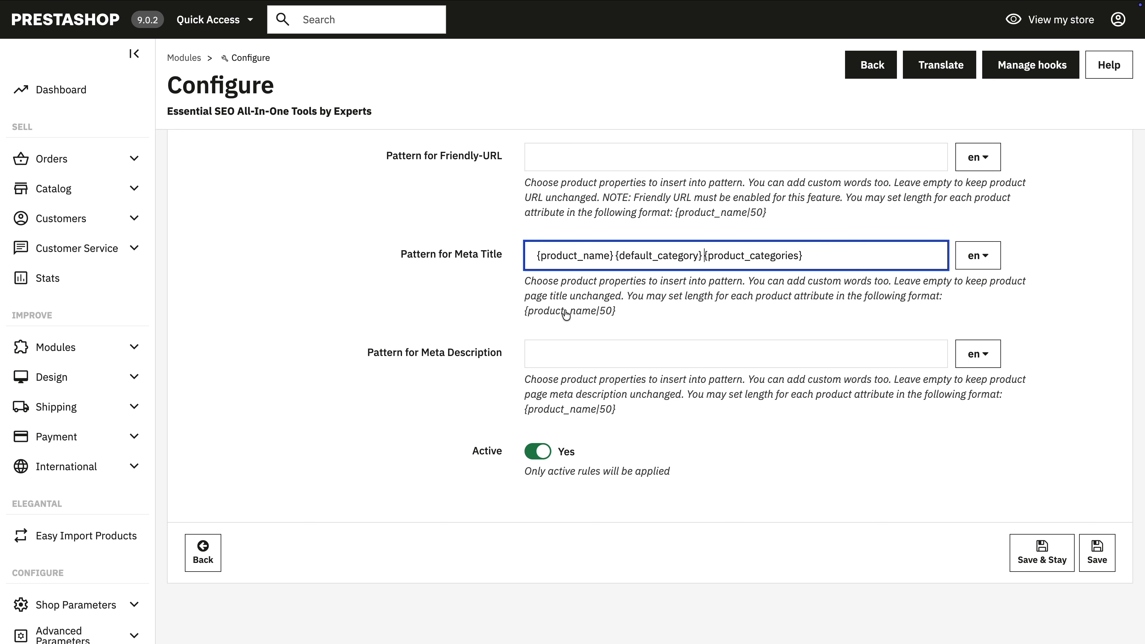
left_click(824, 257)
key("BackSpace")
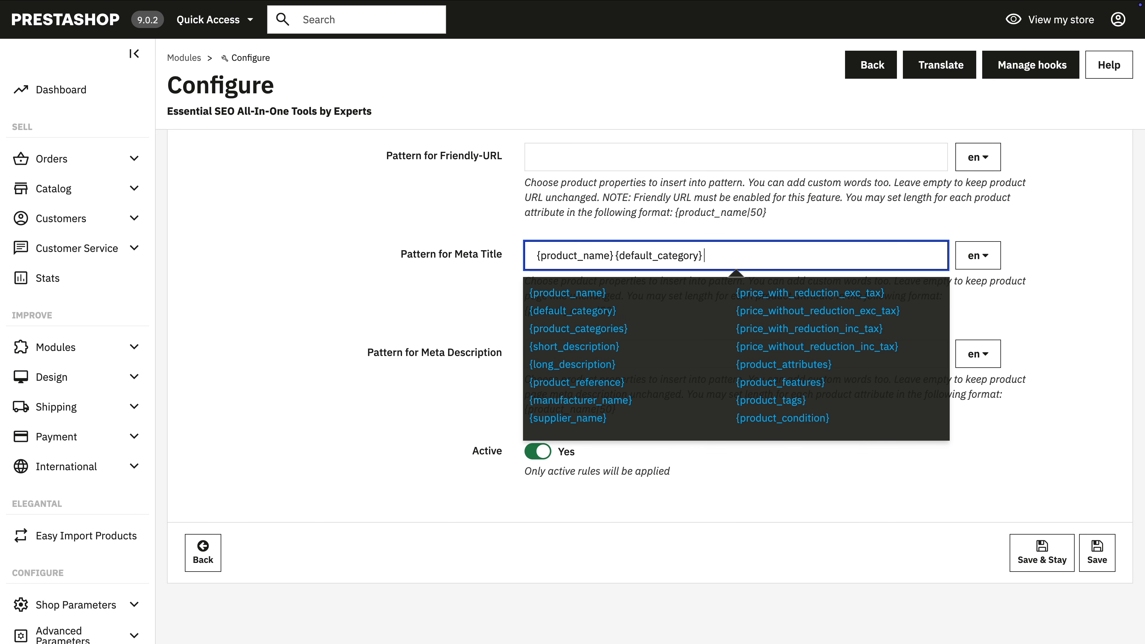
left_click(614, 255)
type("-")
left_click(763, 530)
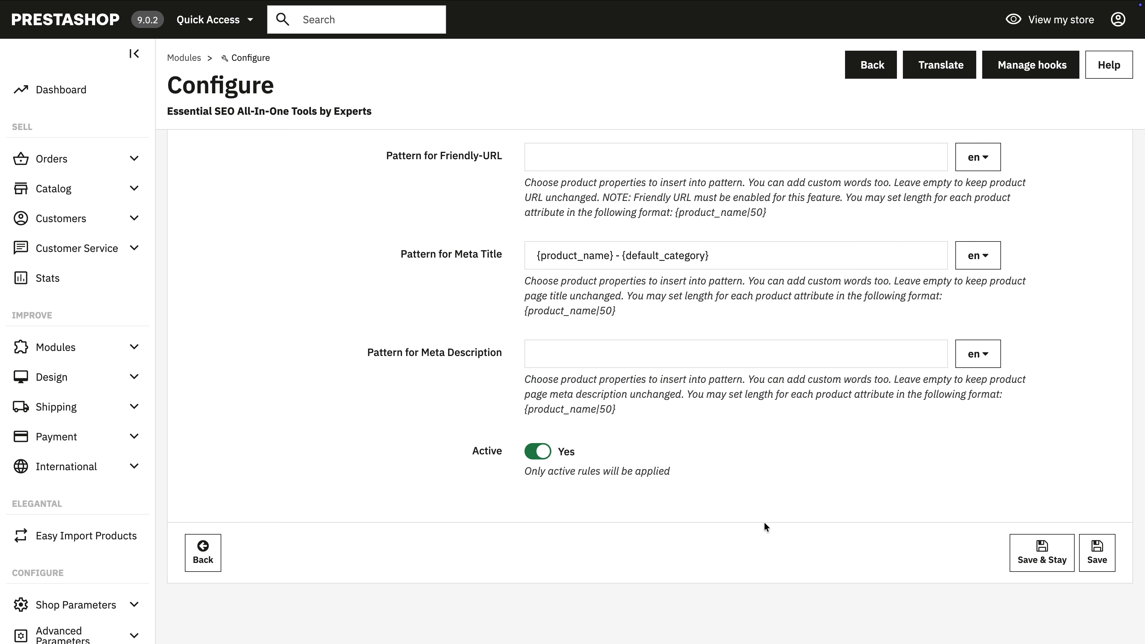
Step: Set the meta description pattern to {short_description} and the friendly-URL pattern to {product_name}
left_click(629, 358)
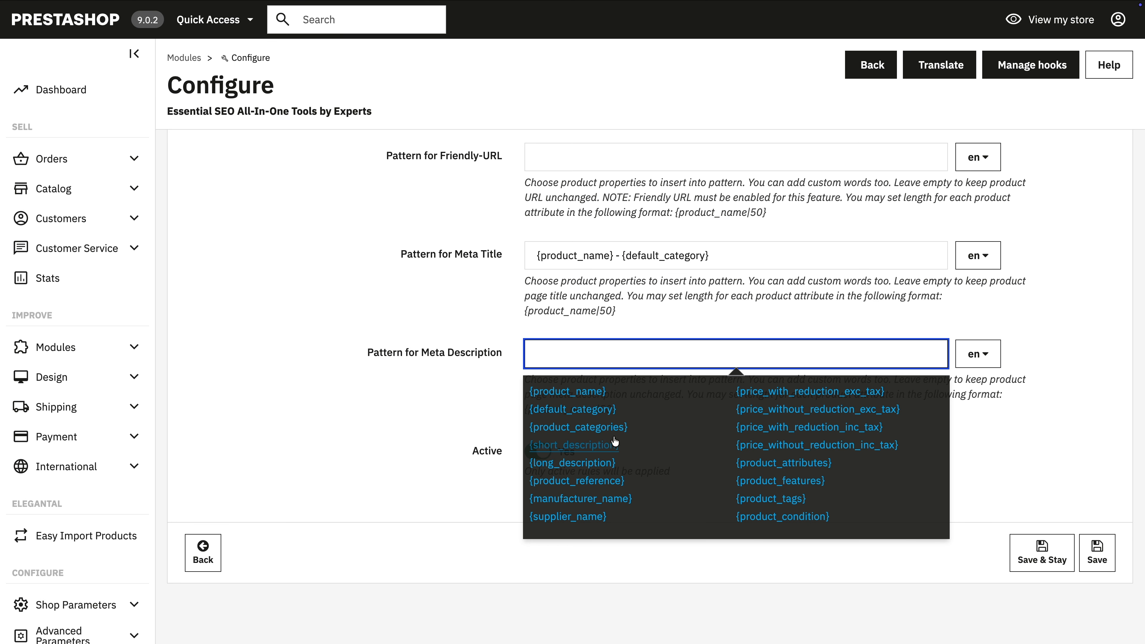
left_click(602, 446)
left_click(738, 487)
scroll(749, 486, "up", 5)
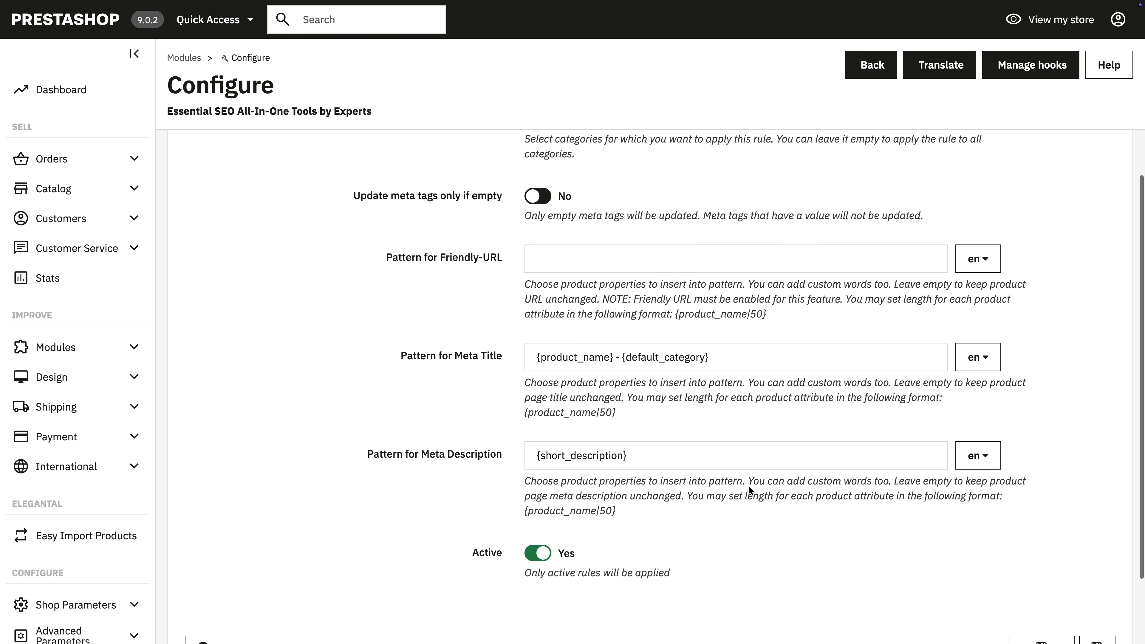
left_click(573, 374)
left_click(589, 406)
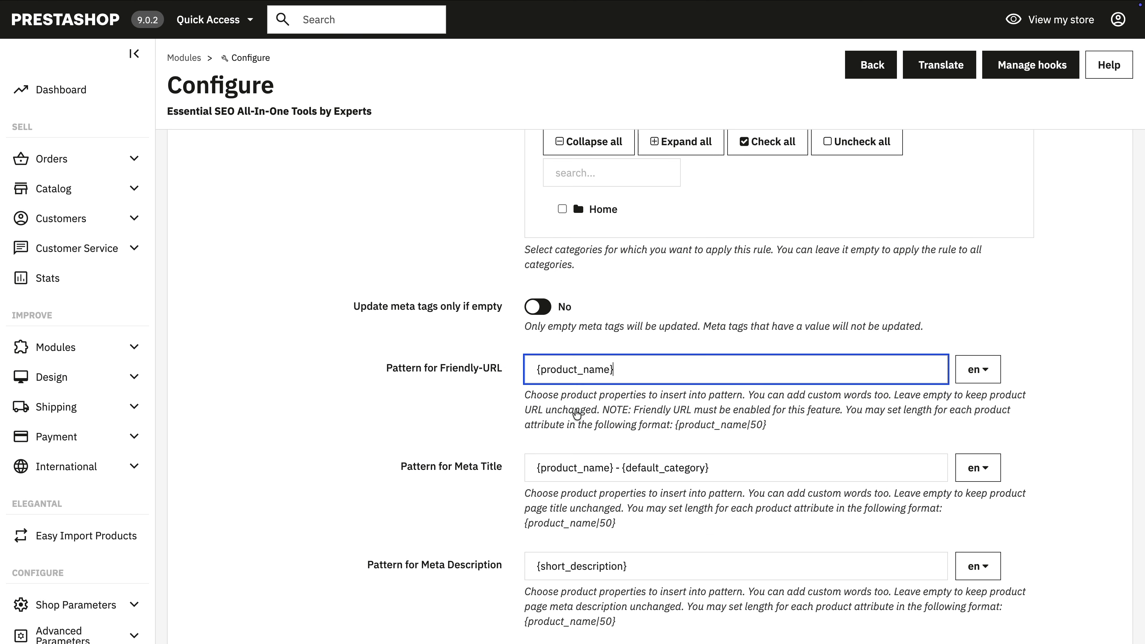
Step: Name the new meta tag rule "Test" and save it
scroll(566, 227, "up", 4)
left_click(567, 227)
type("Test")
left_click(393, 308)
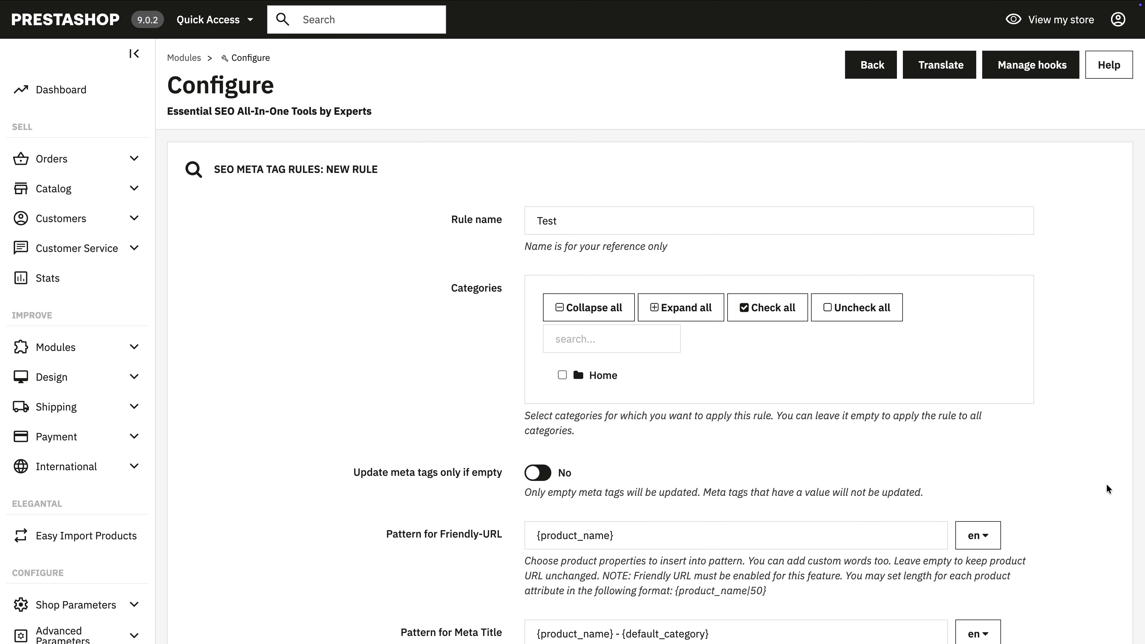
scroll(1106, 484, "down", 3)
scroll(1040, 439, "down", 3)
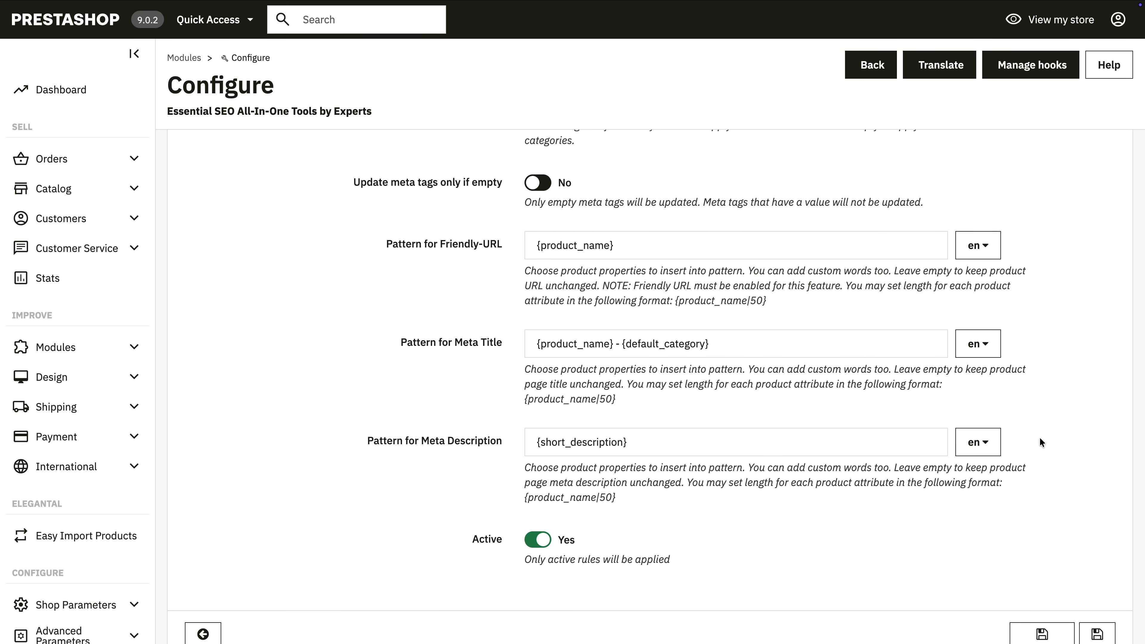
scroll(1040, 438, "down", 2)
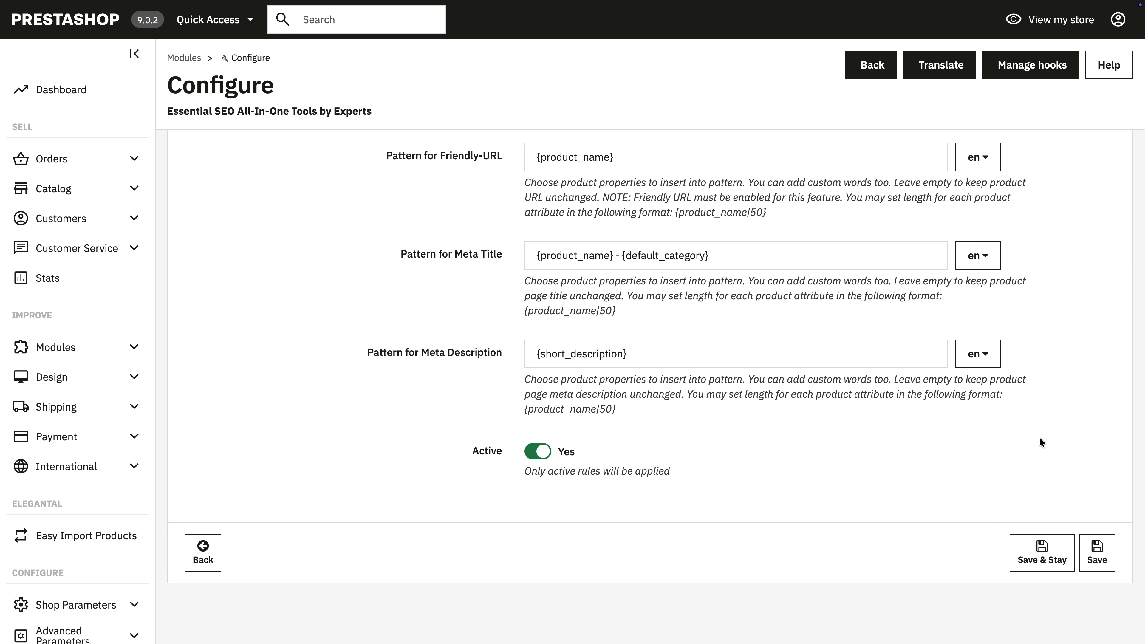
left_click(1051, 559)
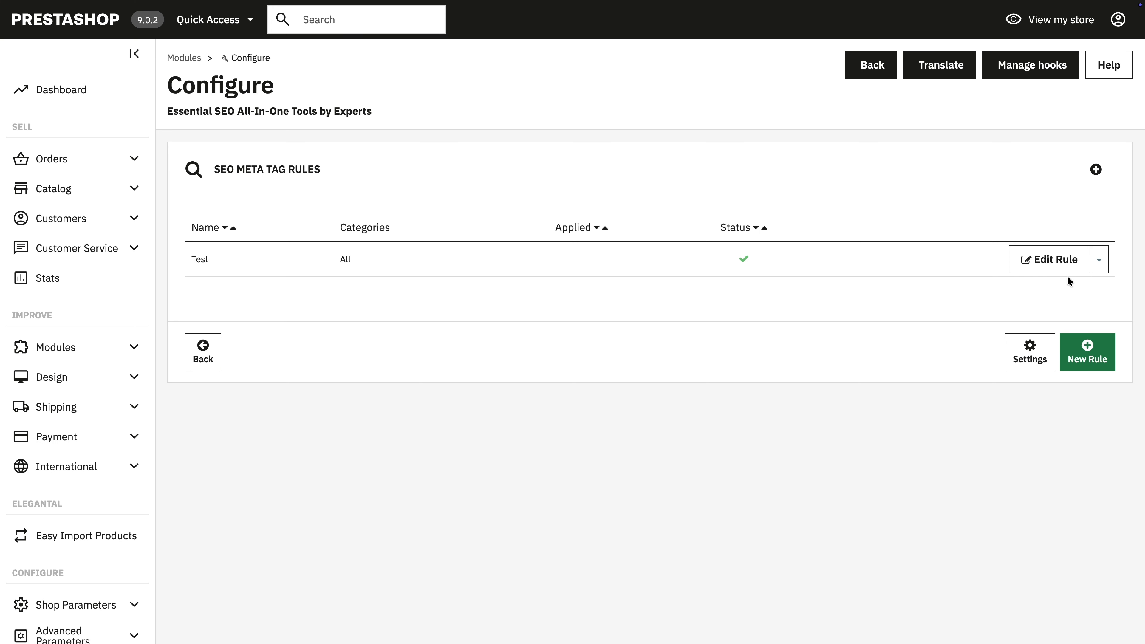
Step: Apply the Test meta tag rule to the English (EN) content and to all languages
left_click(1099, 270)
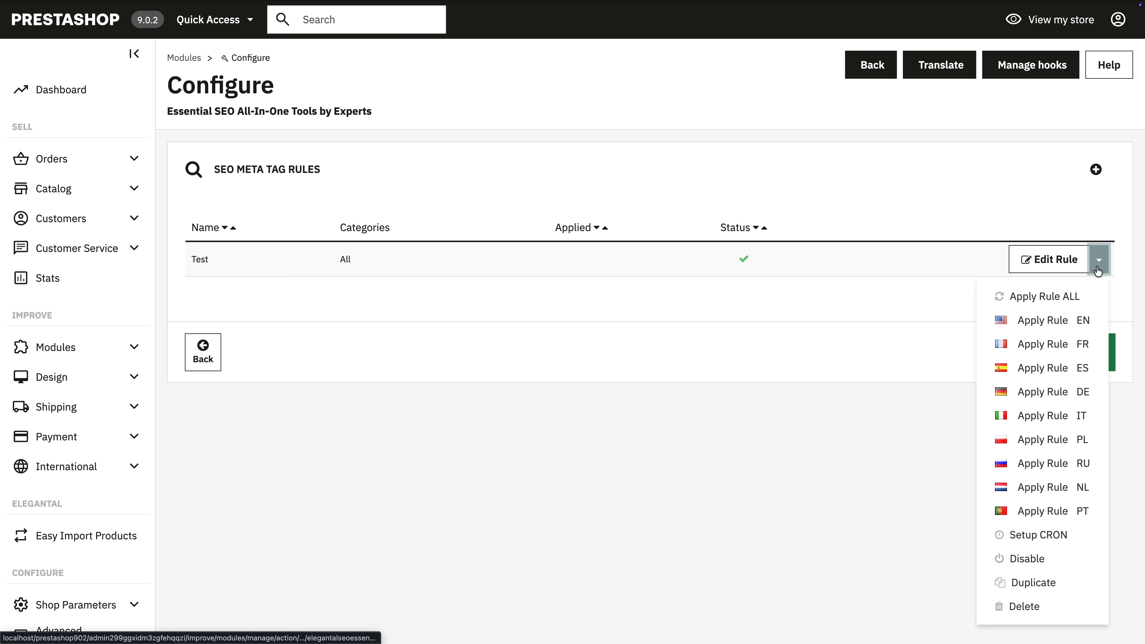
left_click(1058, 321)
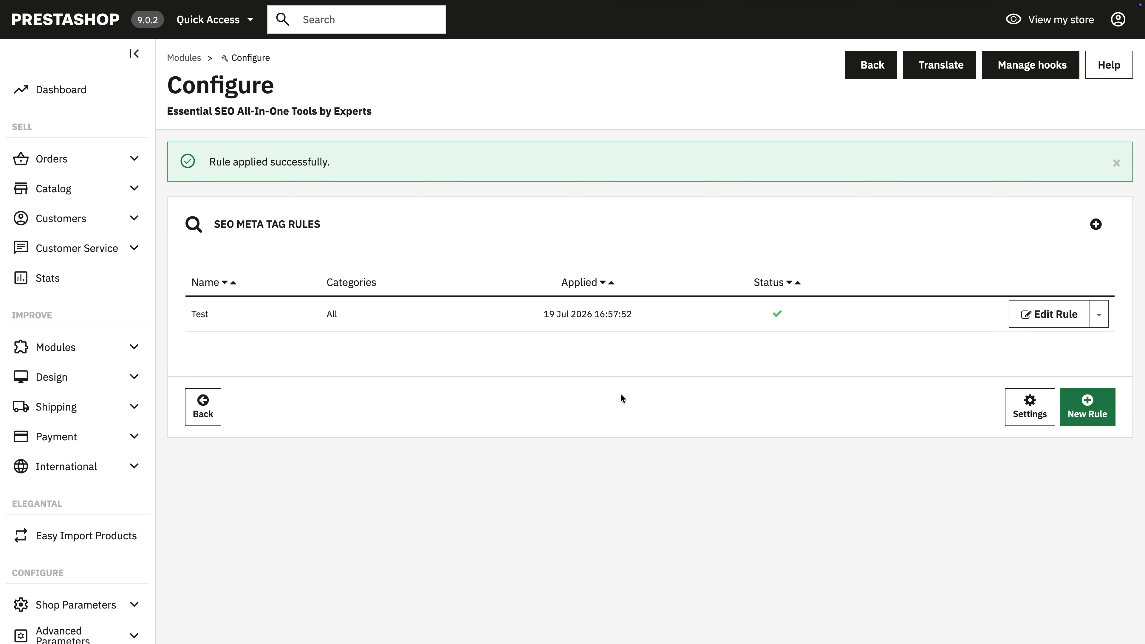
left_click(1098, 315)
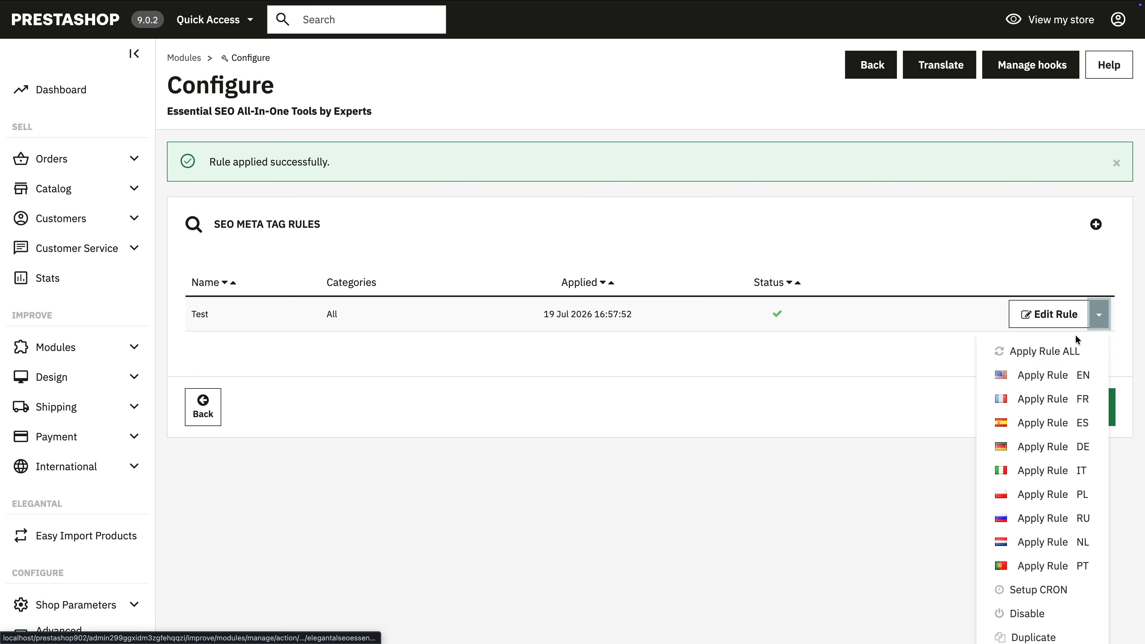
left_click(1042, 354)
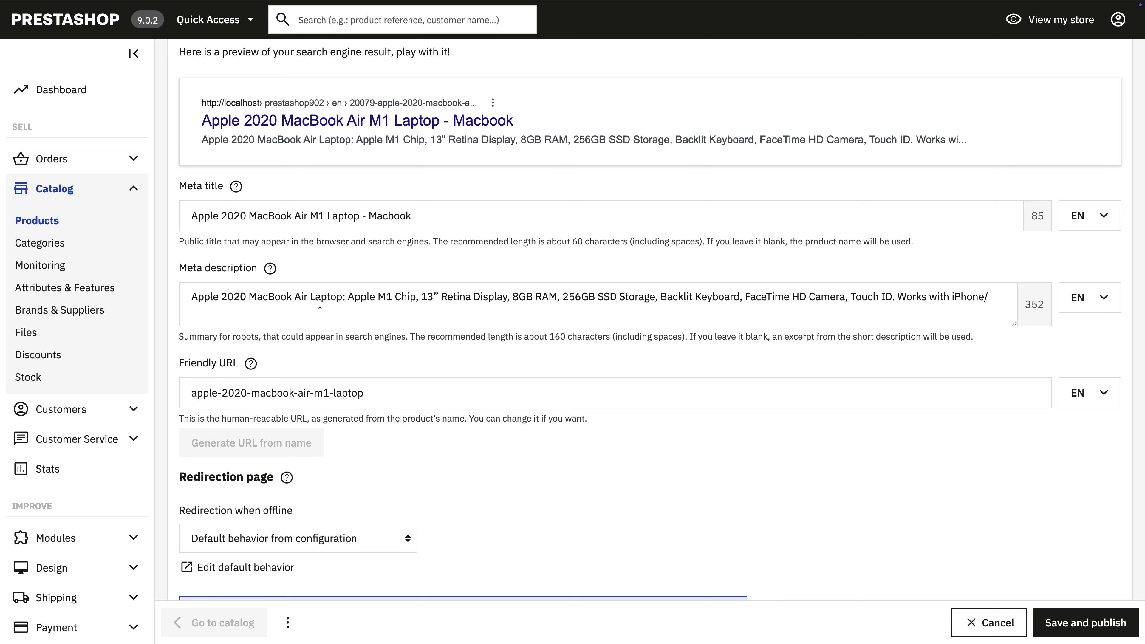
Step: Examine the MacBook Air product's meta title, meta description and friendly URL produced by the rule
left_click(192, 216)
left_click_drag(192, 216, 424, 230)
left_click_drag(193, 298, 853, 302)
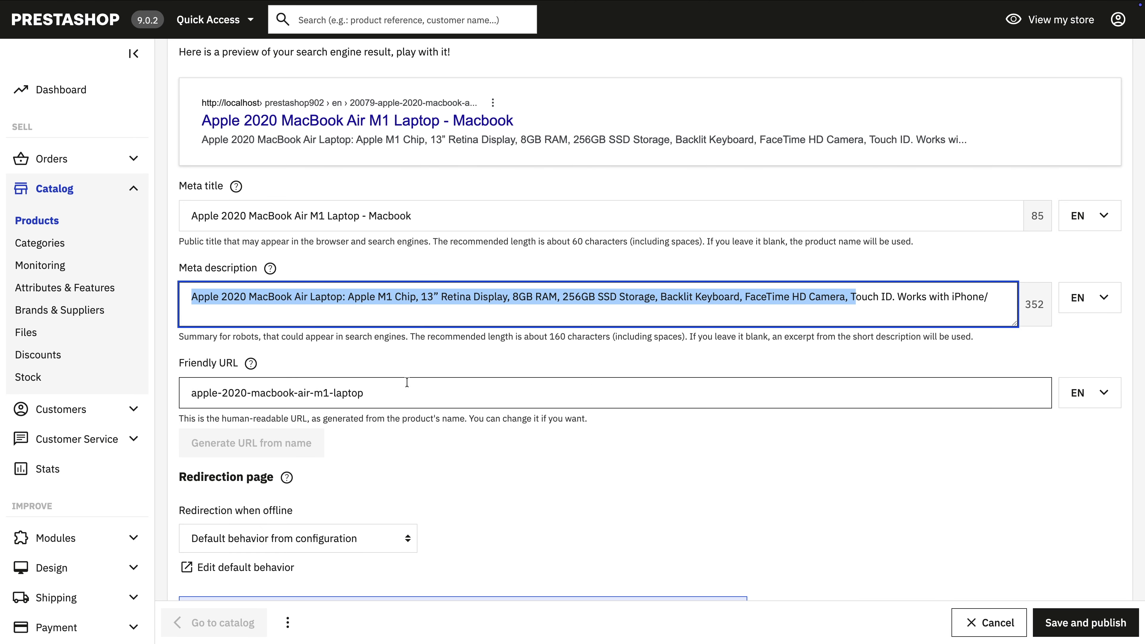
triple_click(356, 395)
left_click(714, 439)
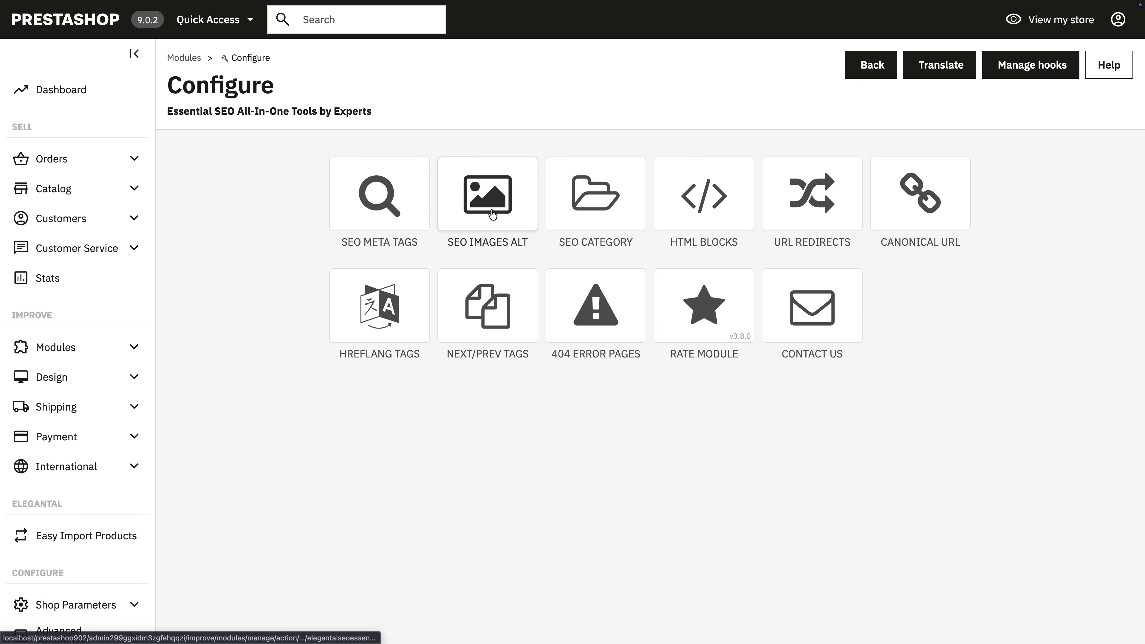
Step: Create a new SEO image ALT rule in the Essential SEO module and name it "Test"
left_click(492, 214)
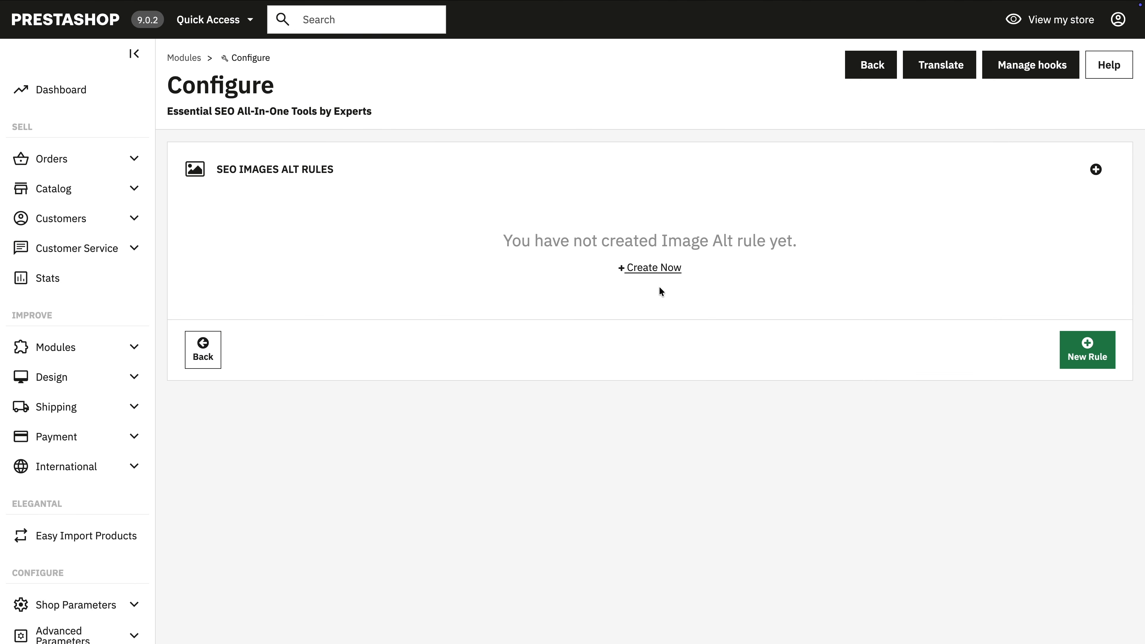
left_click(653, 268)
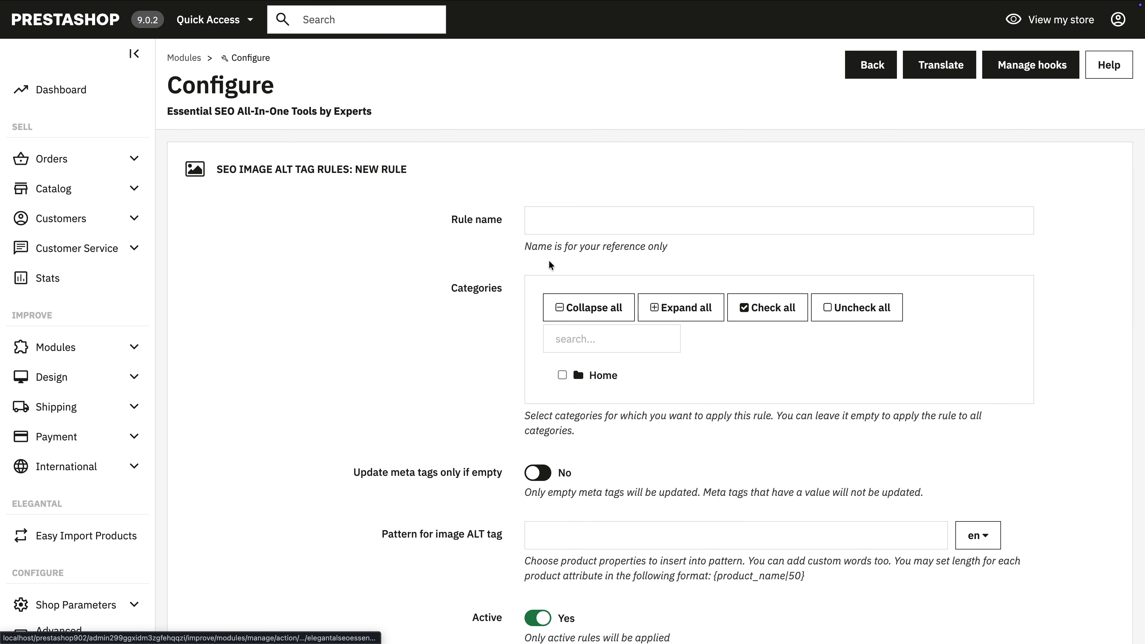
left_click(553, 224)
type("Test")
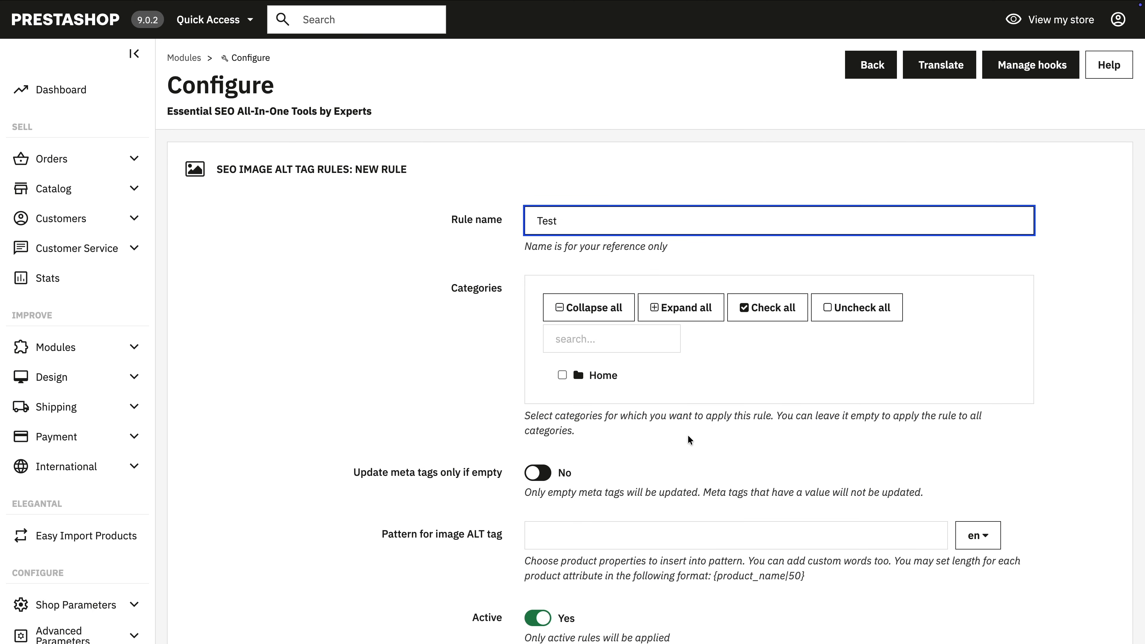
Step: Set the image ALT tag pattern to "{product_name} - {manufacturer_name}", save the rule and dismiss the notification
scroll(688, 434, "down", 4)
left_click(567, 378)
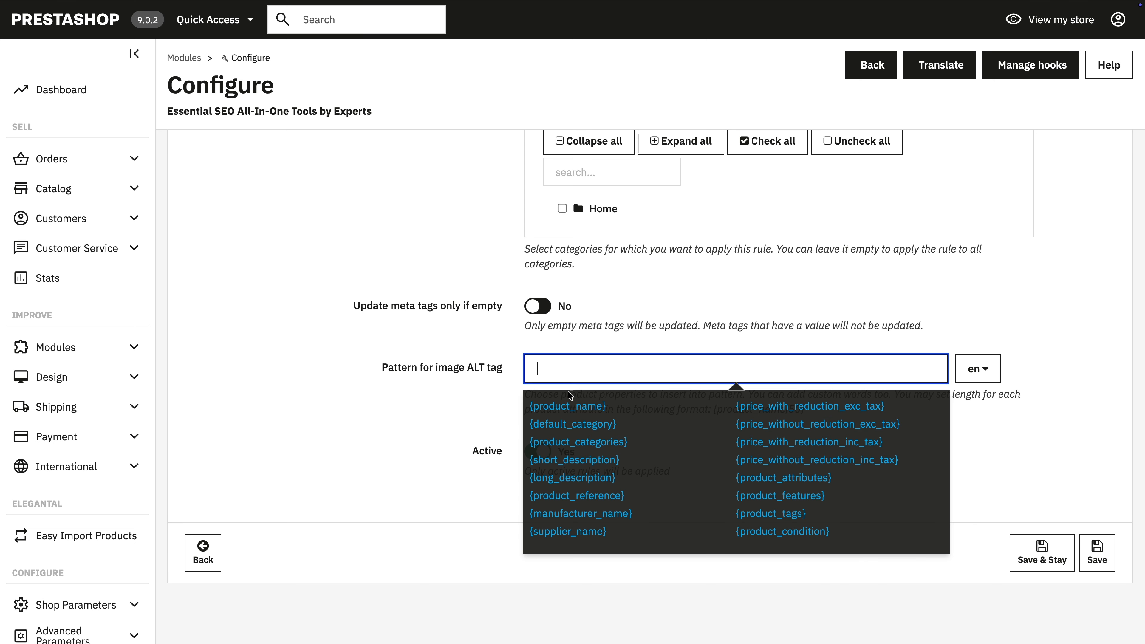
left_click(567, 406)
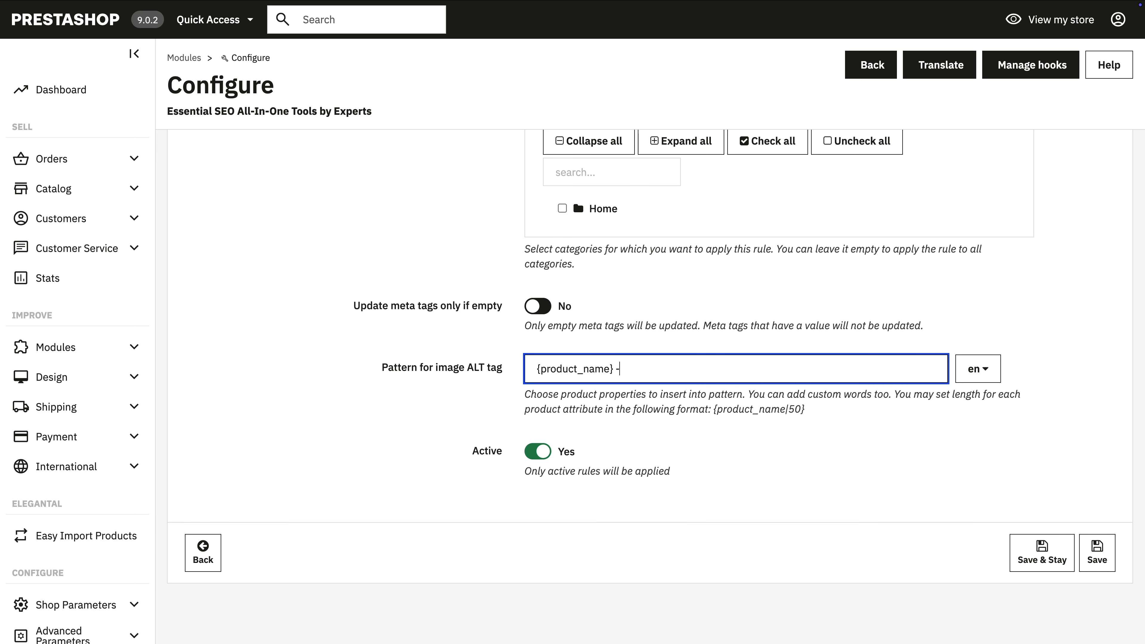
left_click(713, 378)
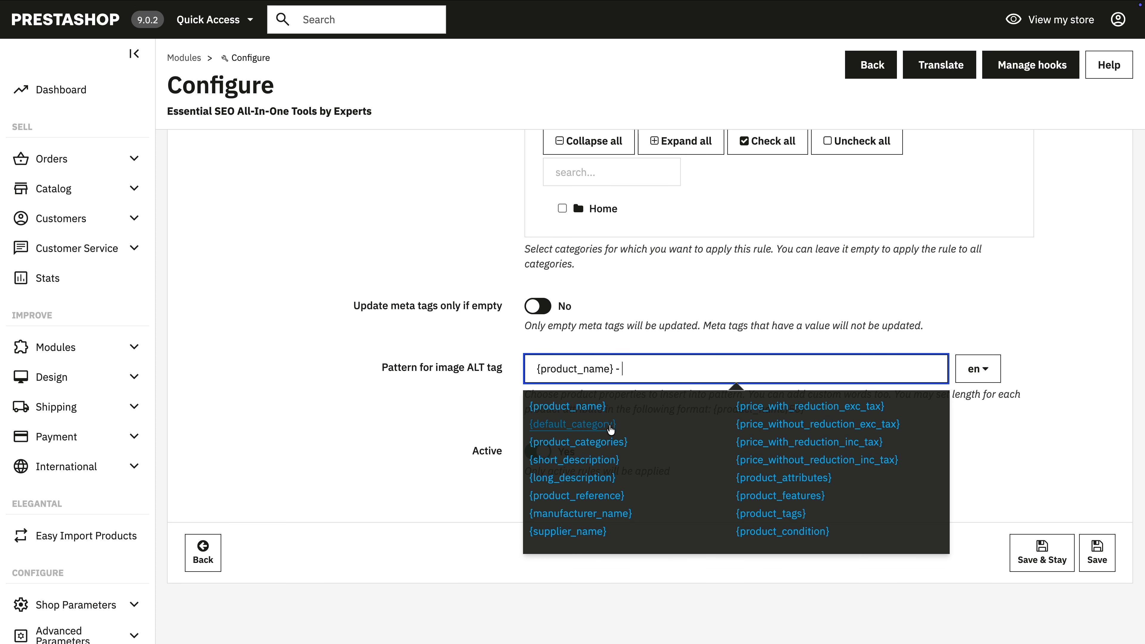
left_click(581, 517)
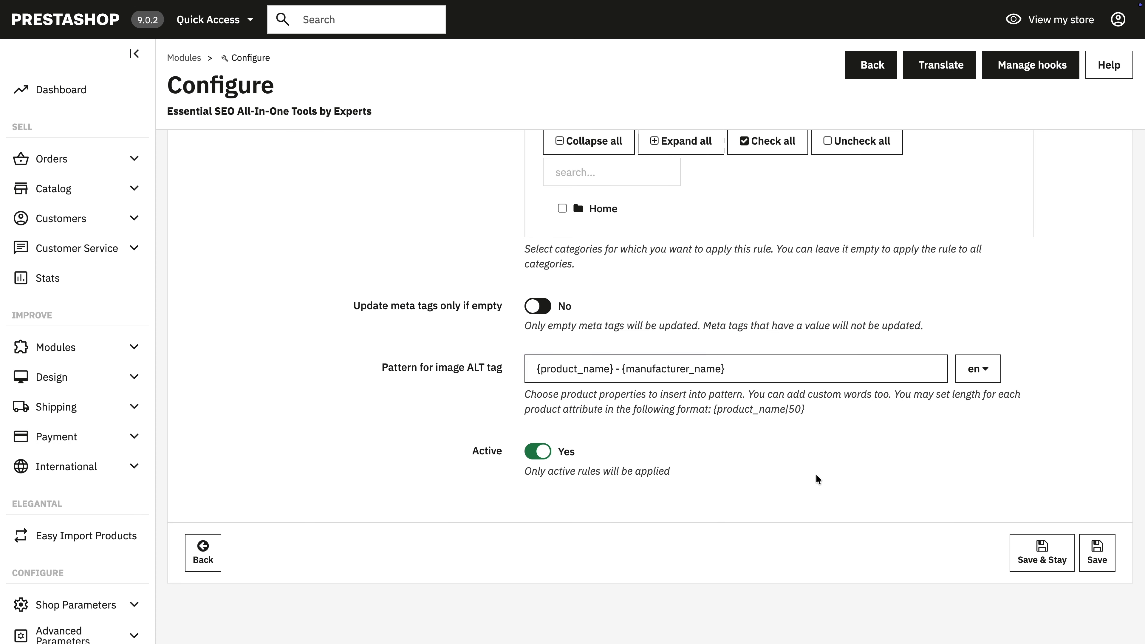
left_click(1096, 556)
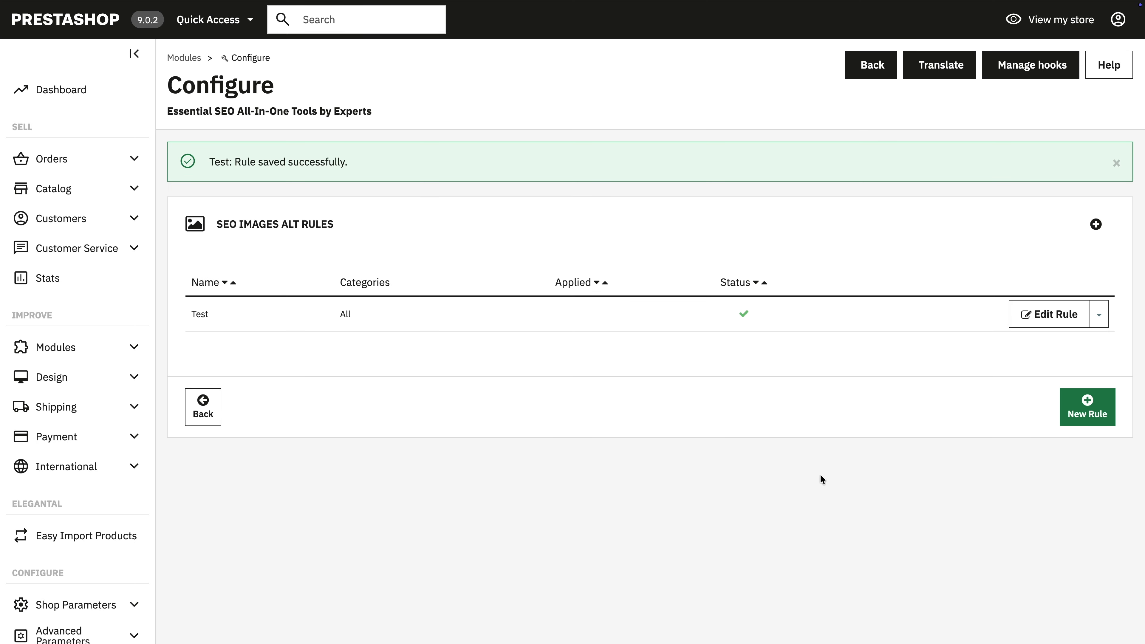
left_click(1117, 164)
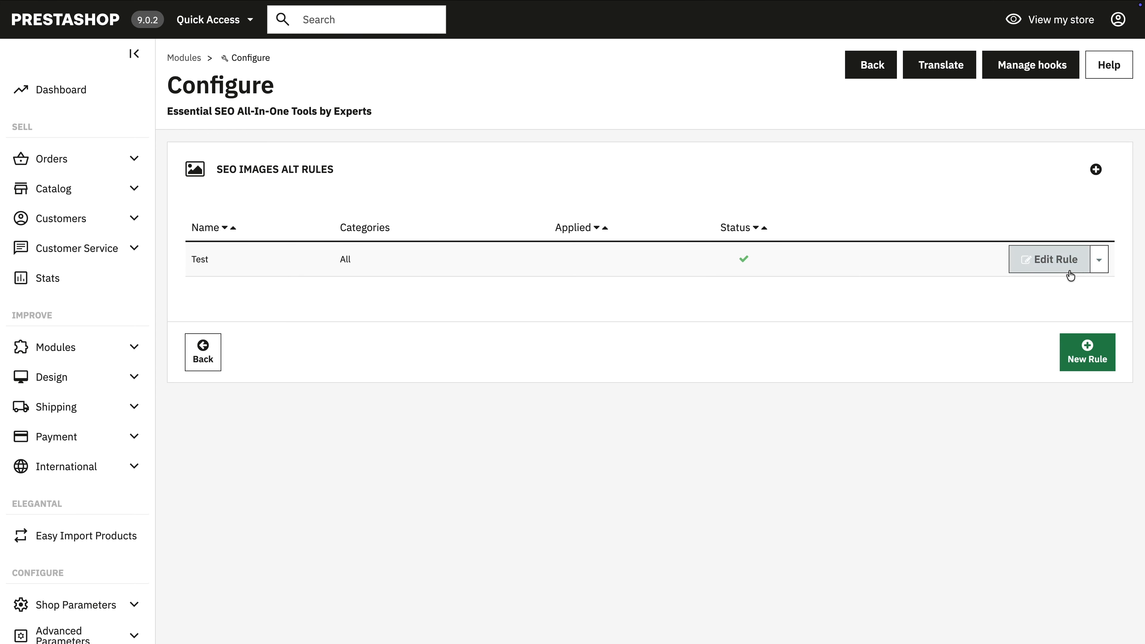
Step: Examine the Test image ALT rule's apply options and category tree, expanding and collapsing it, and return to the module overview
left_click(1099, 259)
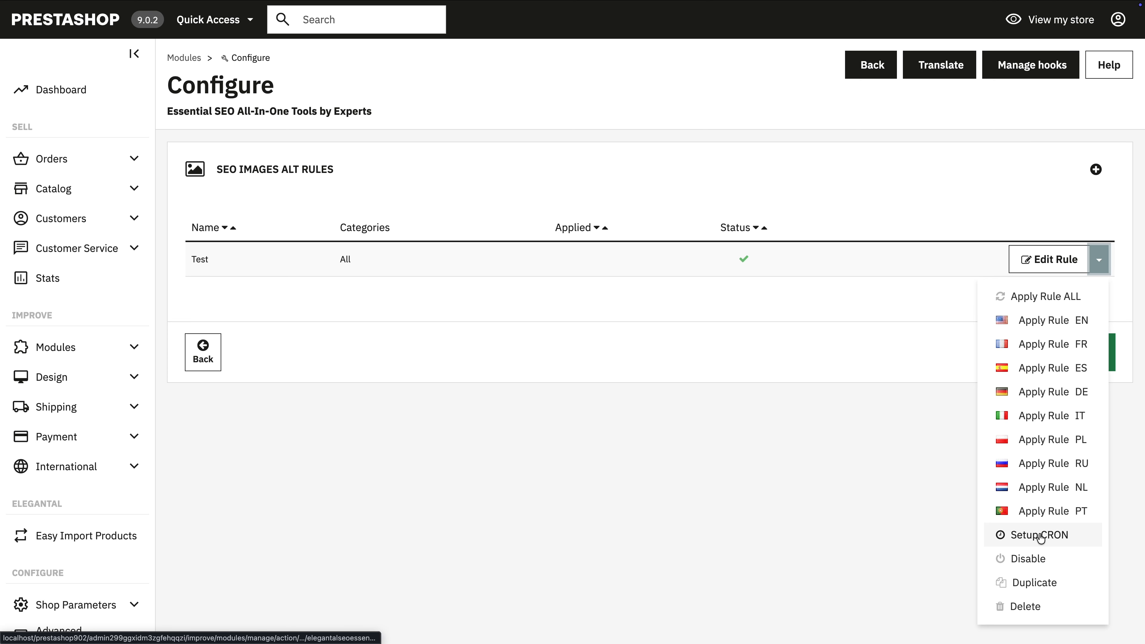
left_click(1045, 261)
left_click(665, 308)
scroll(634, 424, "down", 2)
scroll(628, 444, "up", 2)
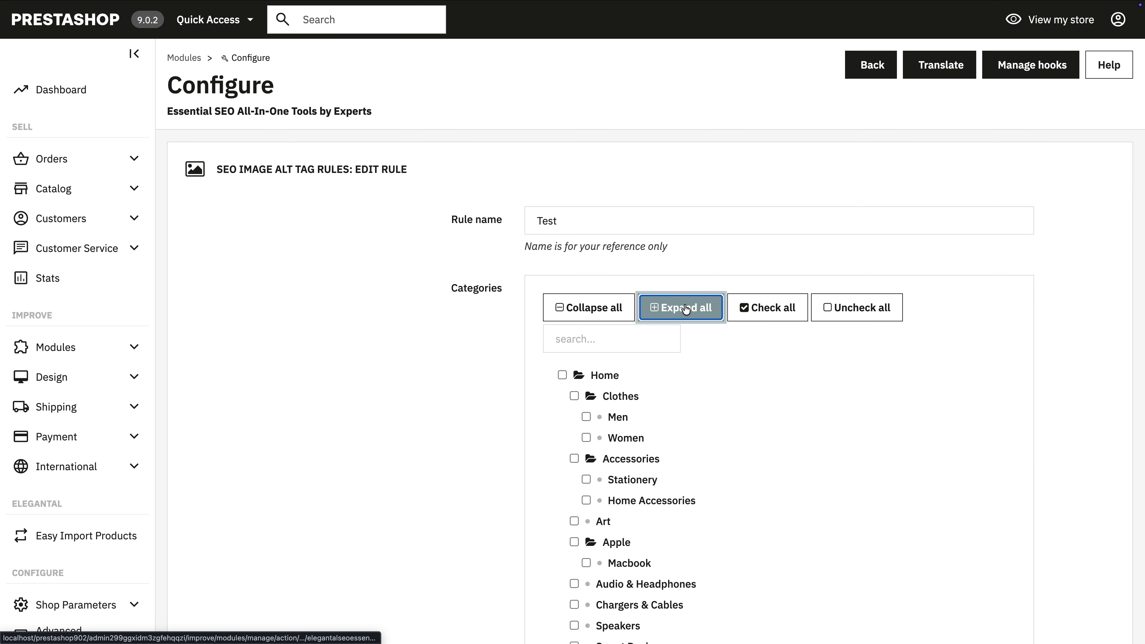
left_click(586, 308)
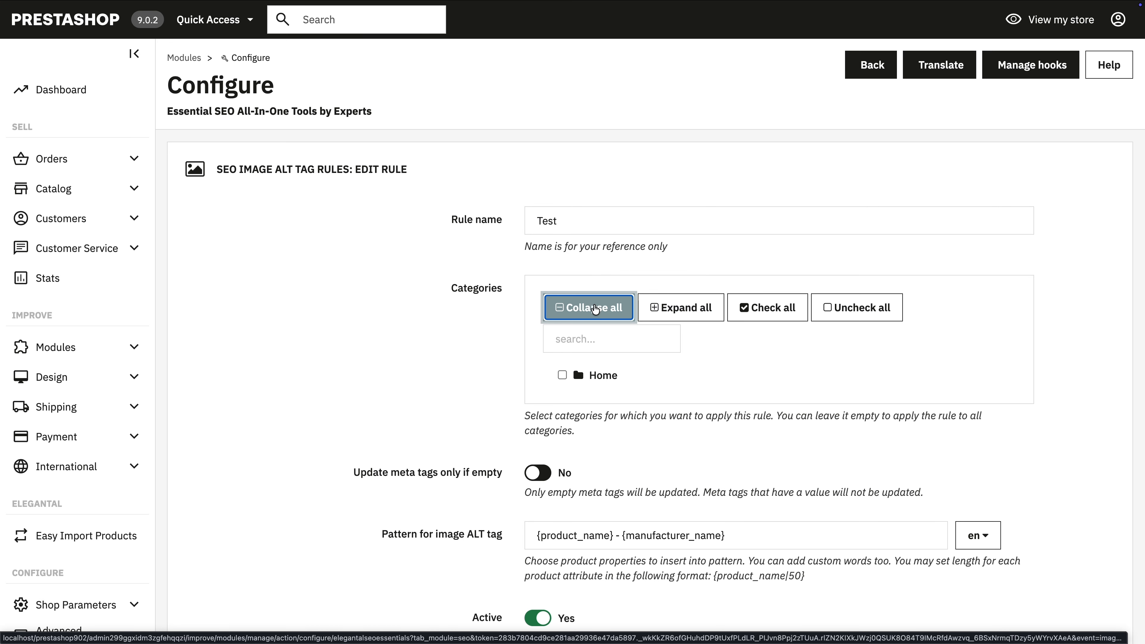
scroll(800, 345, "down", 4)
left_click(202, 553)
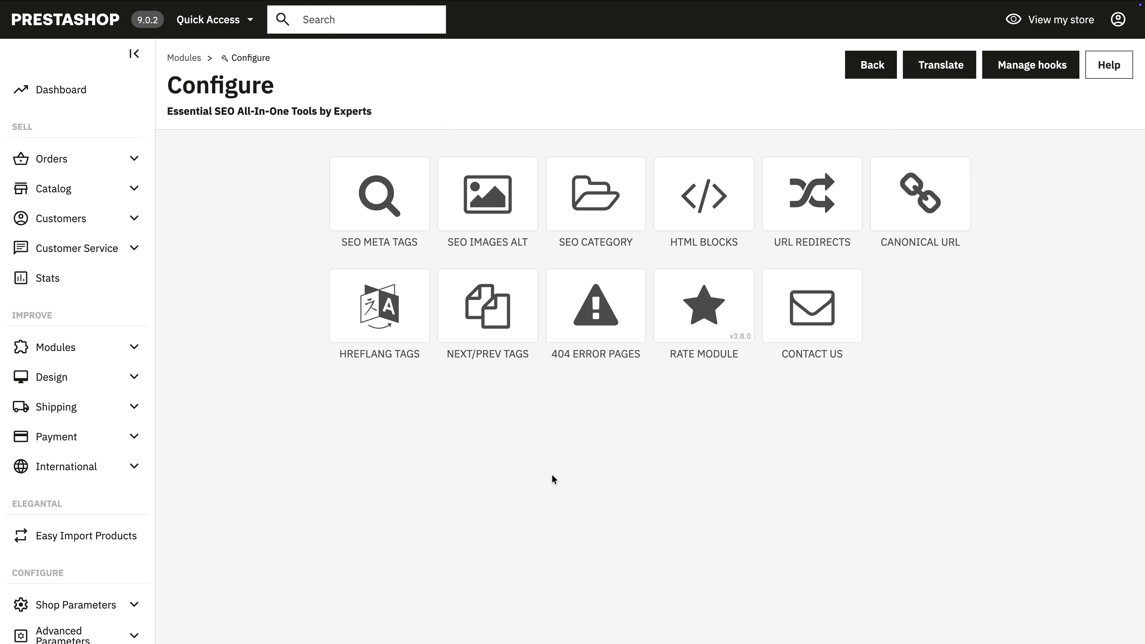
Step: Create a new SEO category meta tag rule and name it "Test"
left_click(636, 288)
left_click(1087, 357)
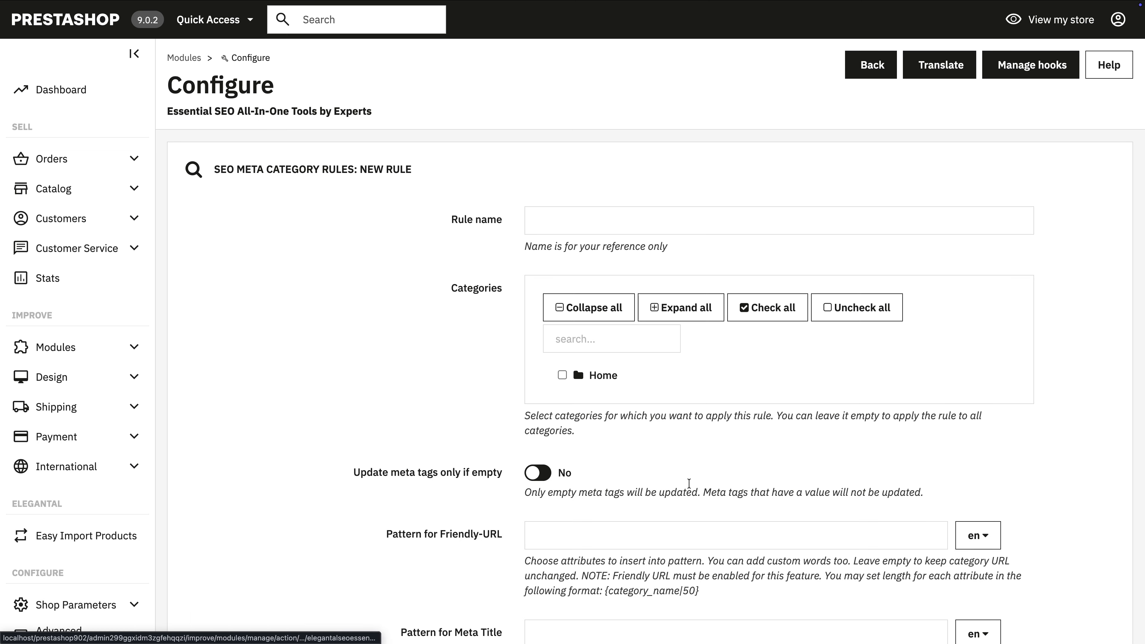
scroll(719, 449, "down", 3)
scroll(723, 451, "down", 3)
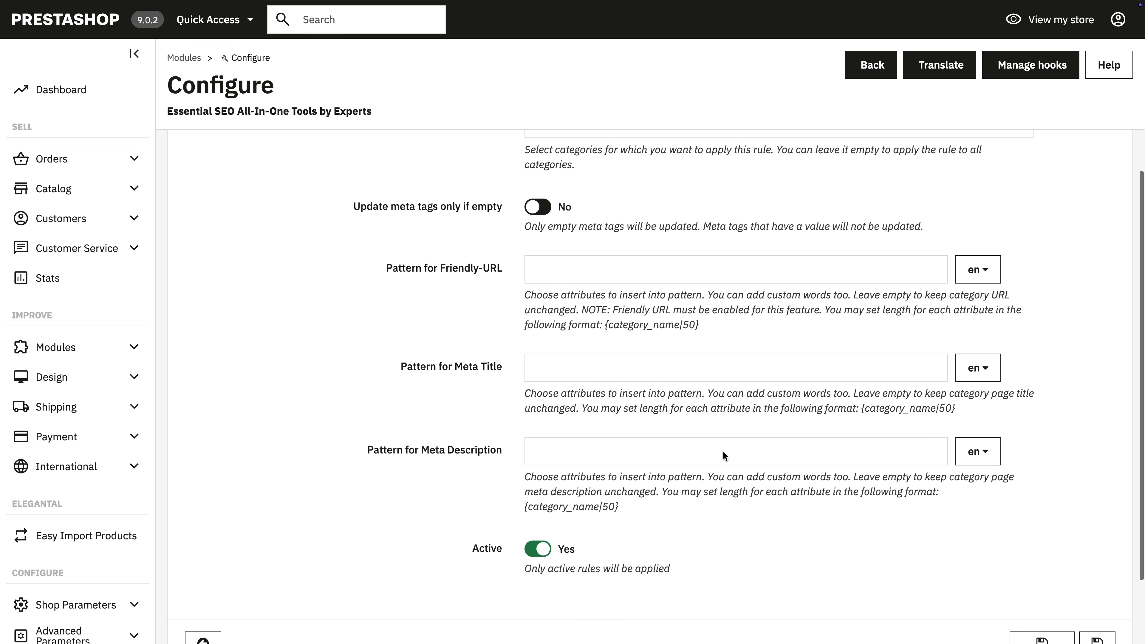
scroll(631, 316, "up", 6)
left_click(574, 227)
type("T")
left_click(592, 253)
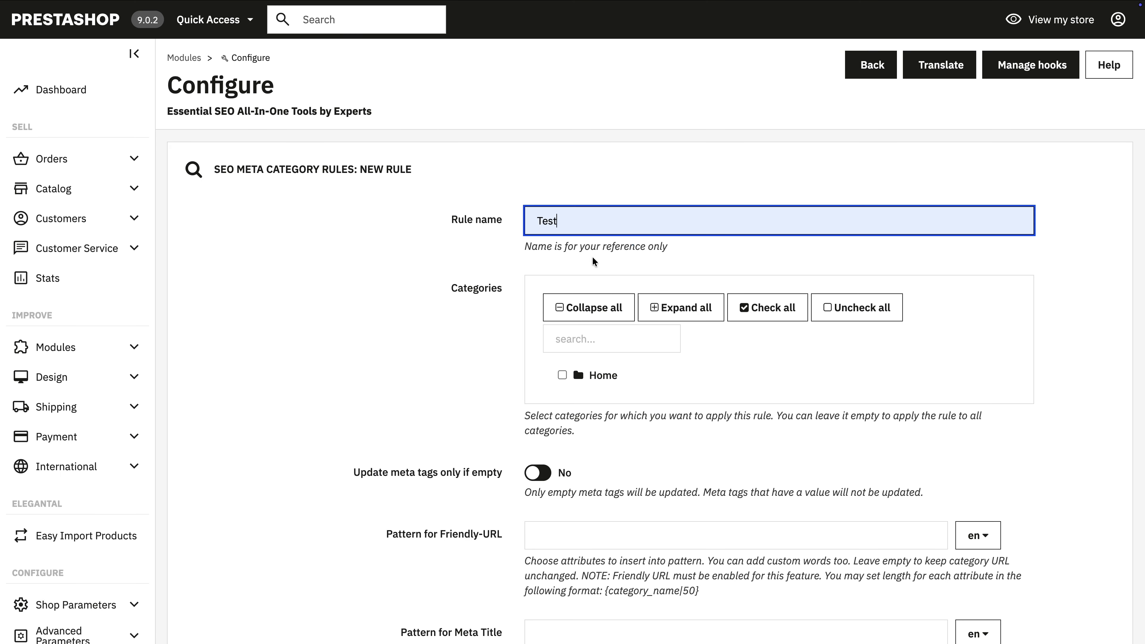
Step: Set both the Friendly-URL and Meta Title patterns of the category rule to {category_name}
scroll(575, 481, "down", 2)
scroll(575, 481, "down", 3)
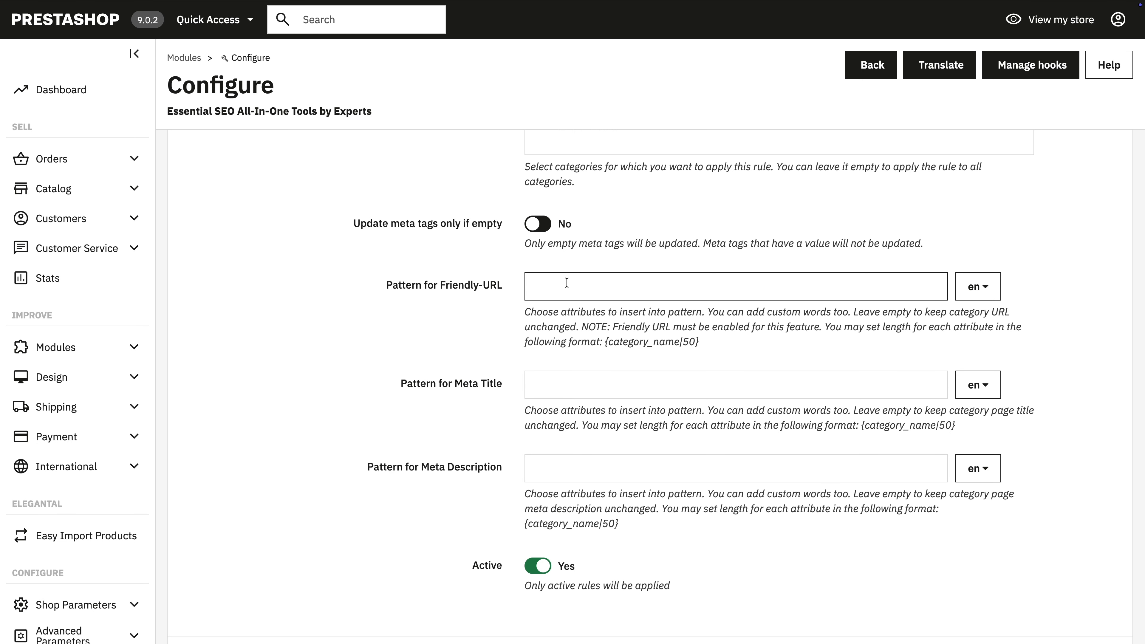
left_click(567, 282)
left_click(574, 328)
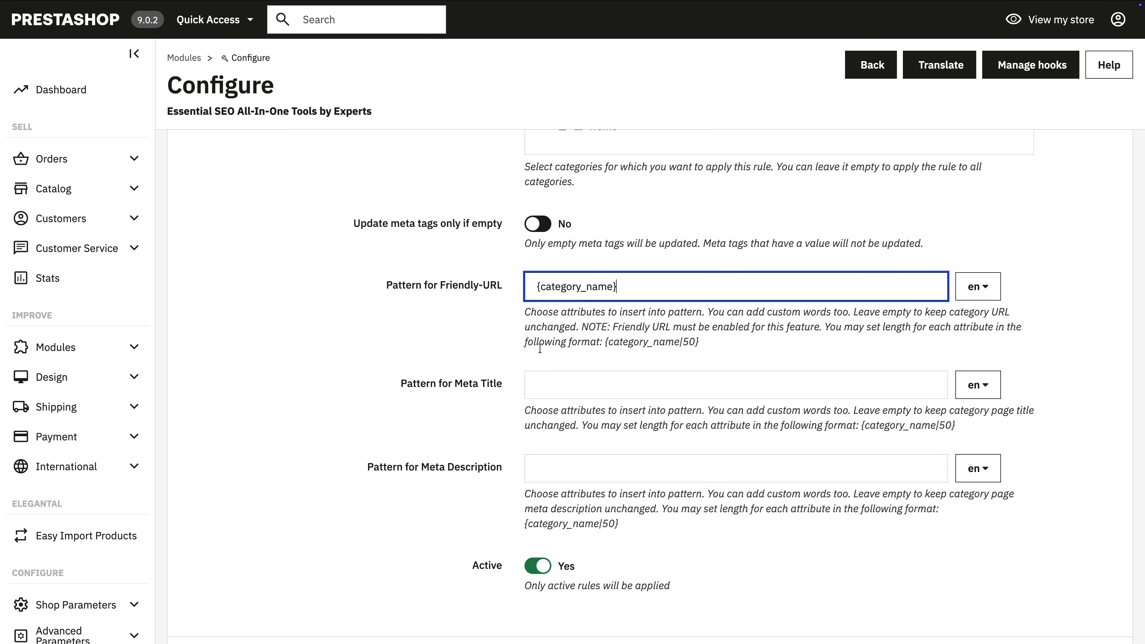
left_click(572, 386)
left_click(577, 424)
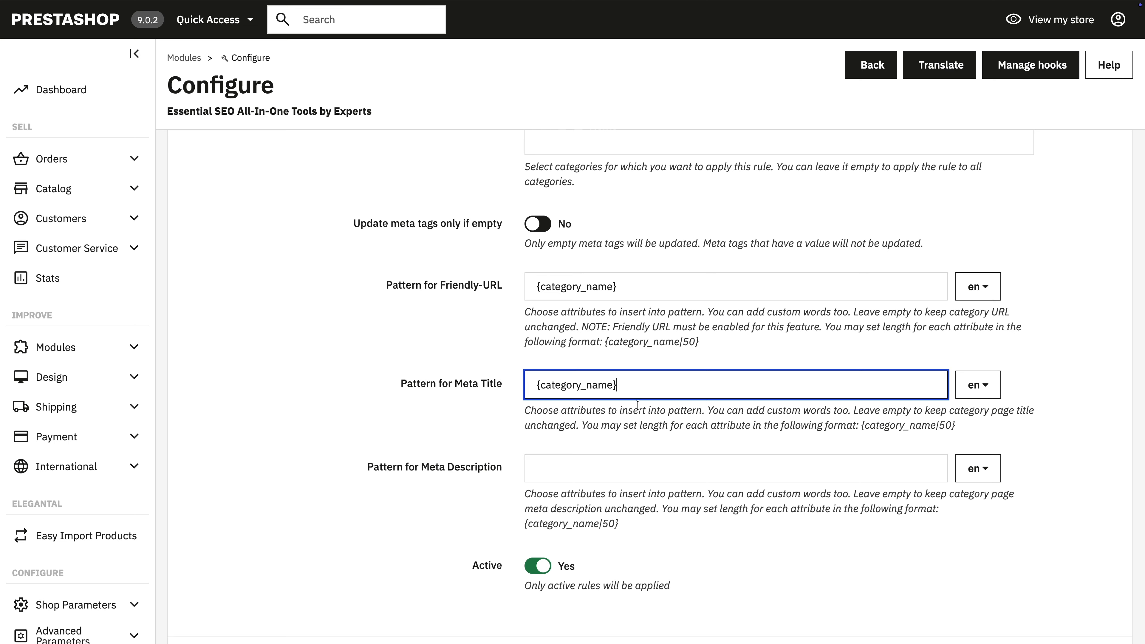
Step: Set the category rule's Meta Description pattern to {description} and save the rule
left_click(574, 460)
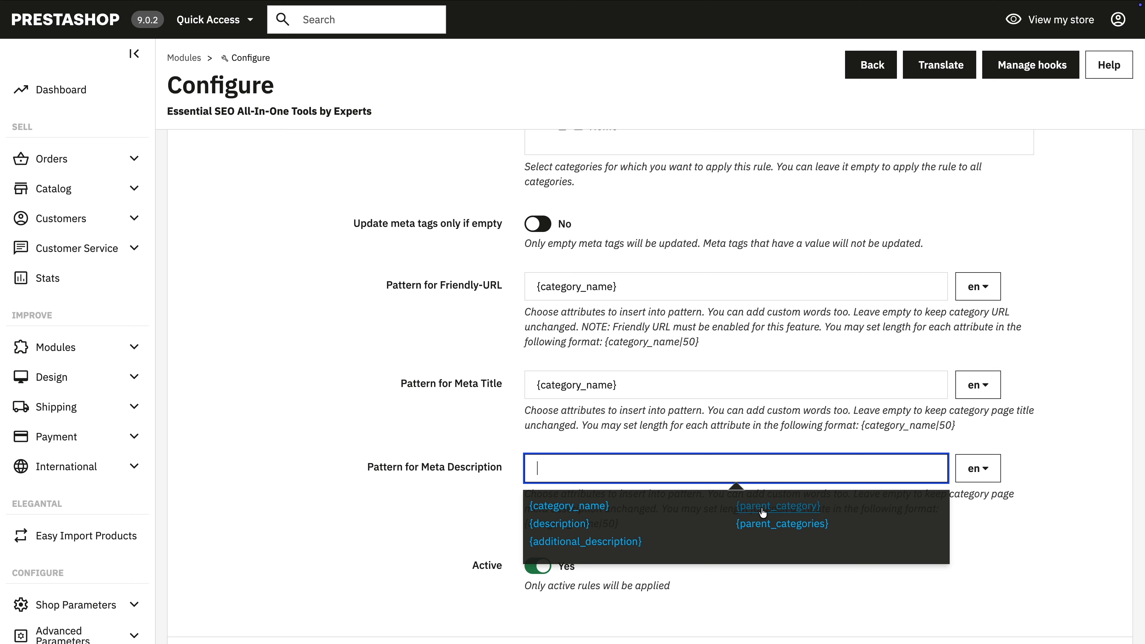
left_click(557, 523)
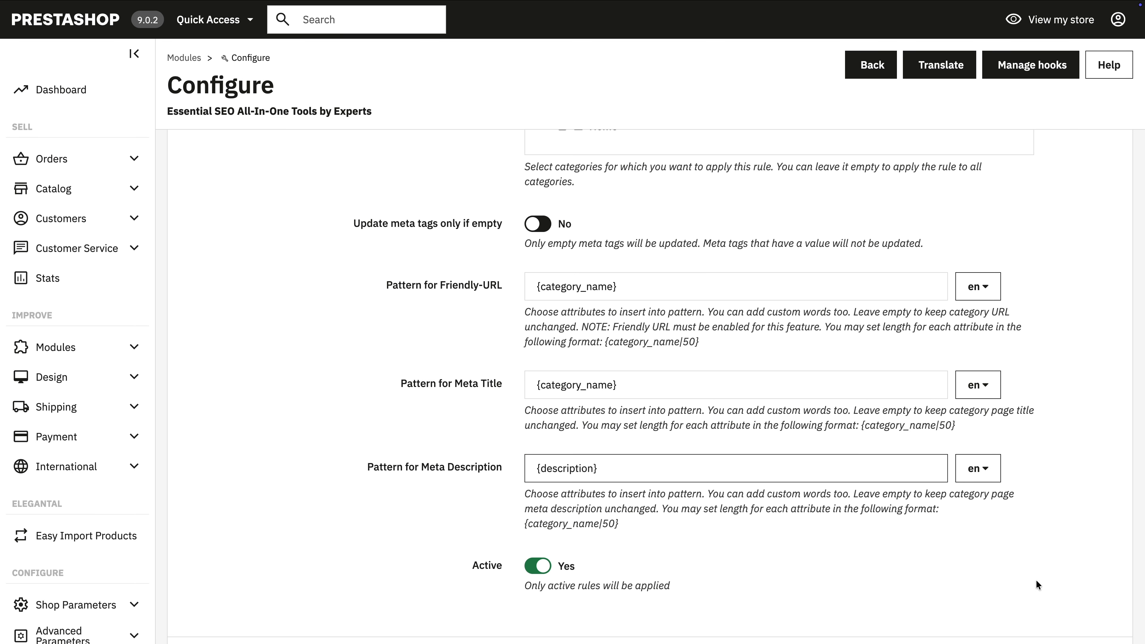
scroll(1036, 580, "down", 3)
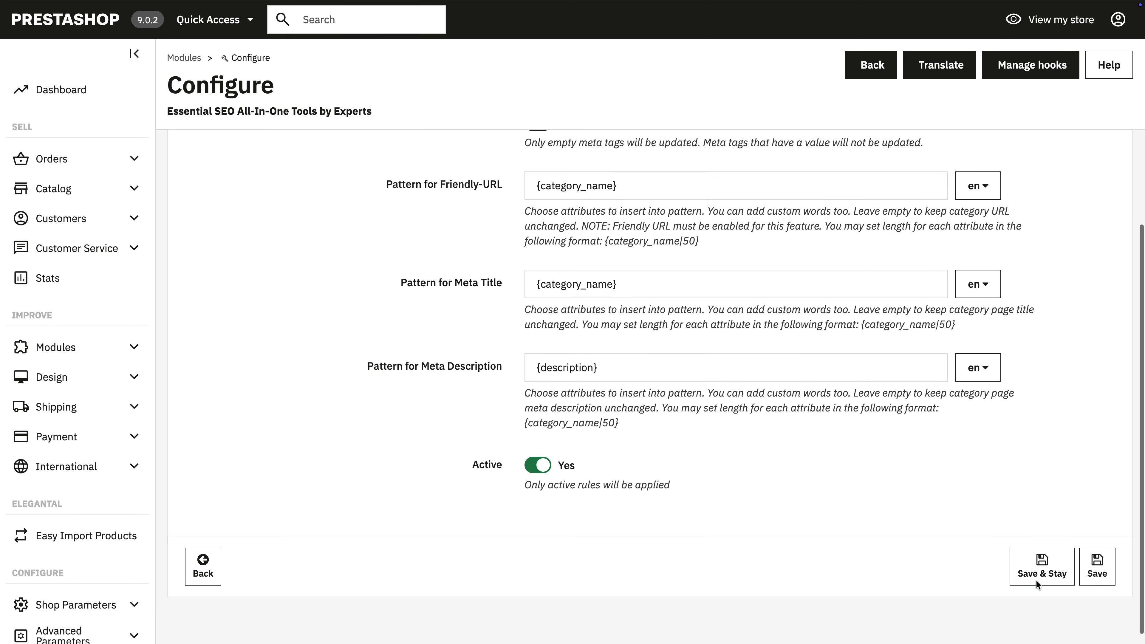
left_click(1103, 577)
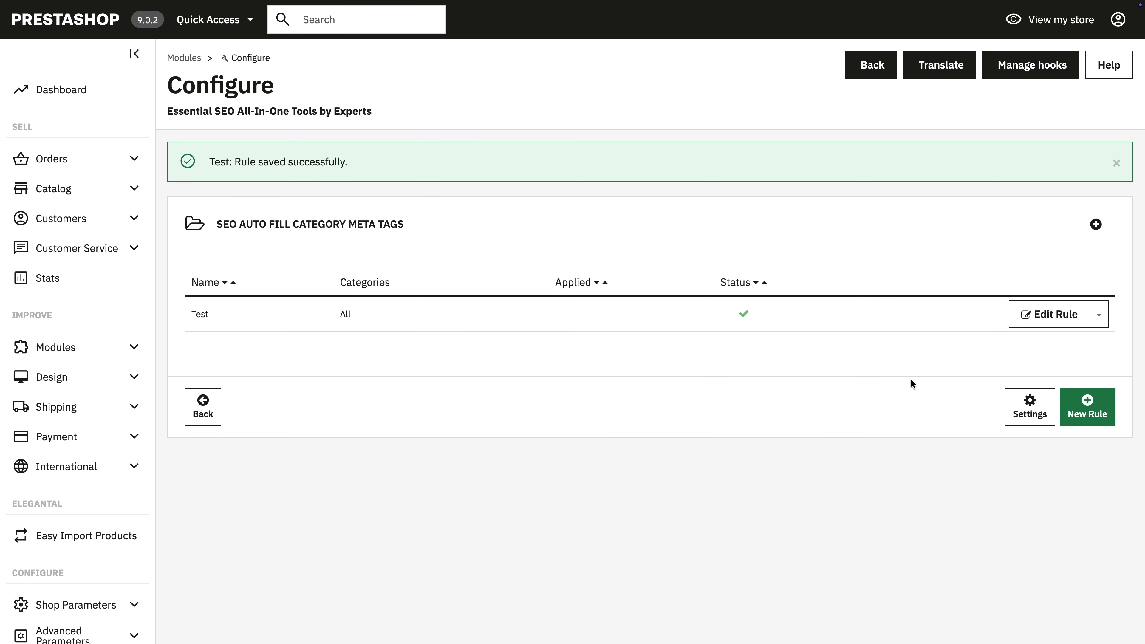
Step: Apply the Test category meta tag rule and view its remaining apply options
left_click(1099, 314)
left_click(1053, 360)
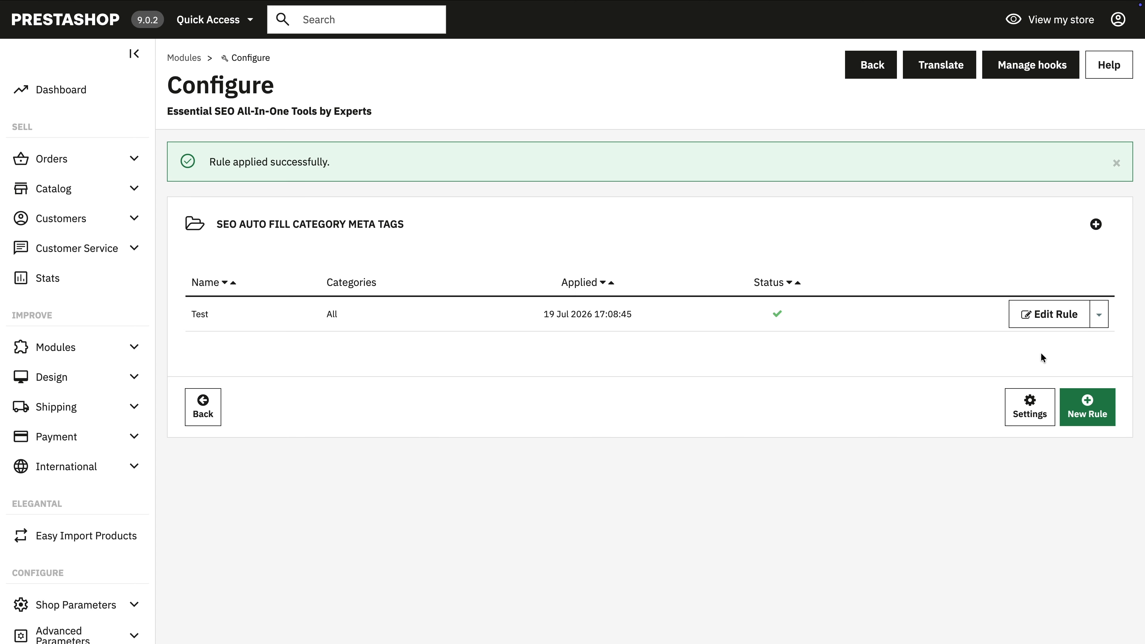
left_click(1099, 314)
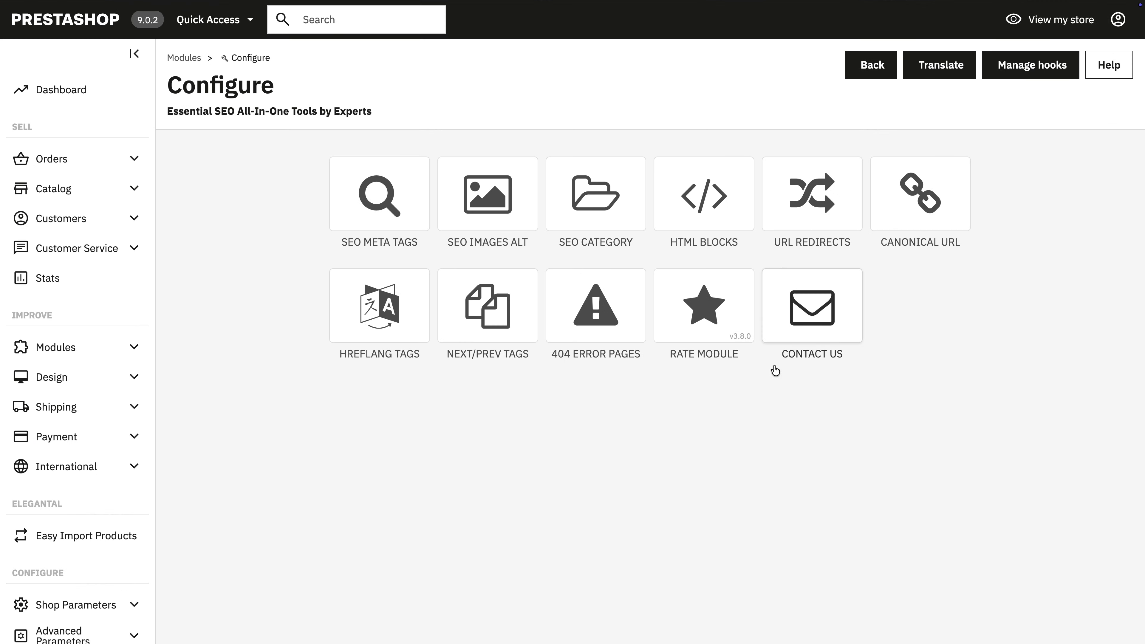
Step: Open a new URL redirect form and examine the available redirect types and their explanation
left_click(804, 211)
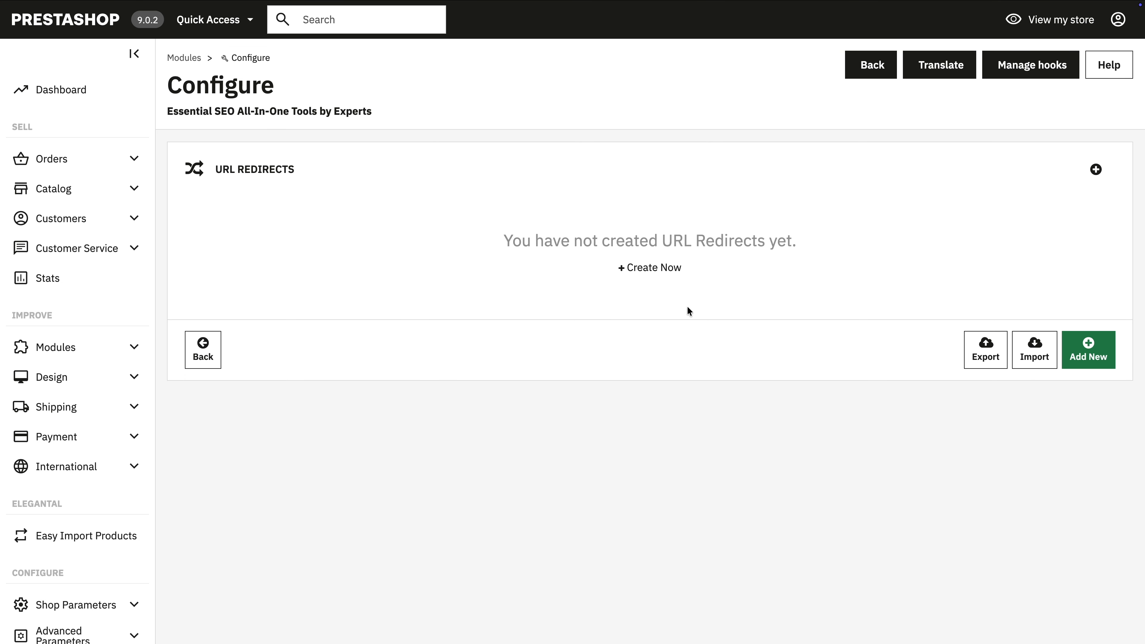
left_click(1073, 353)
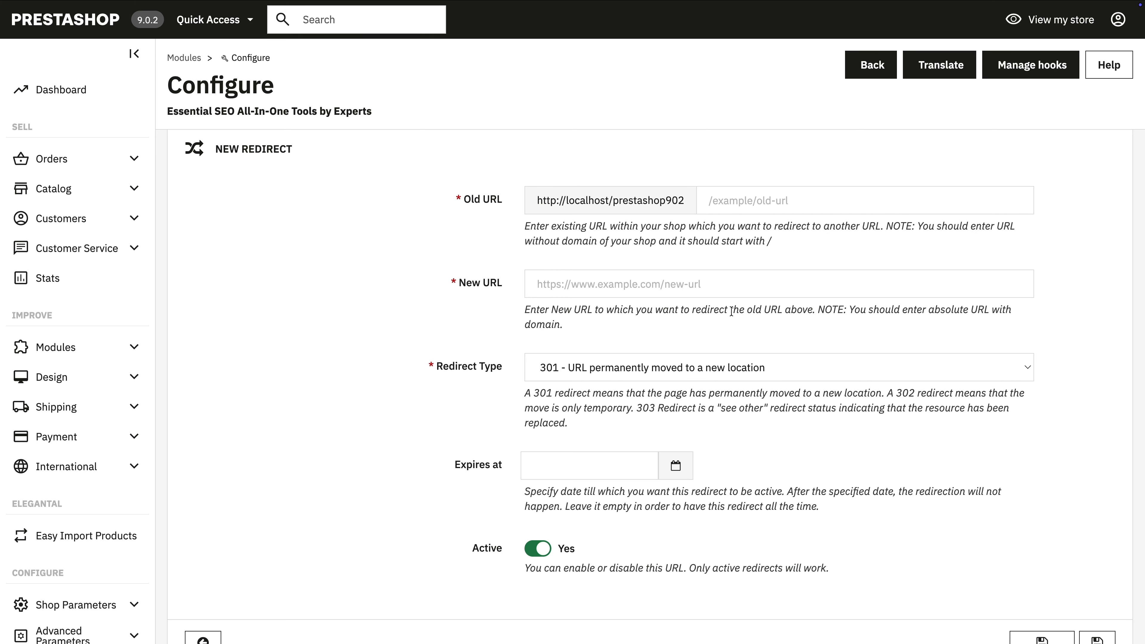
scroll(1003, 438, "up", 1)
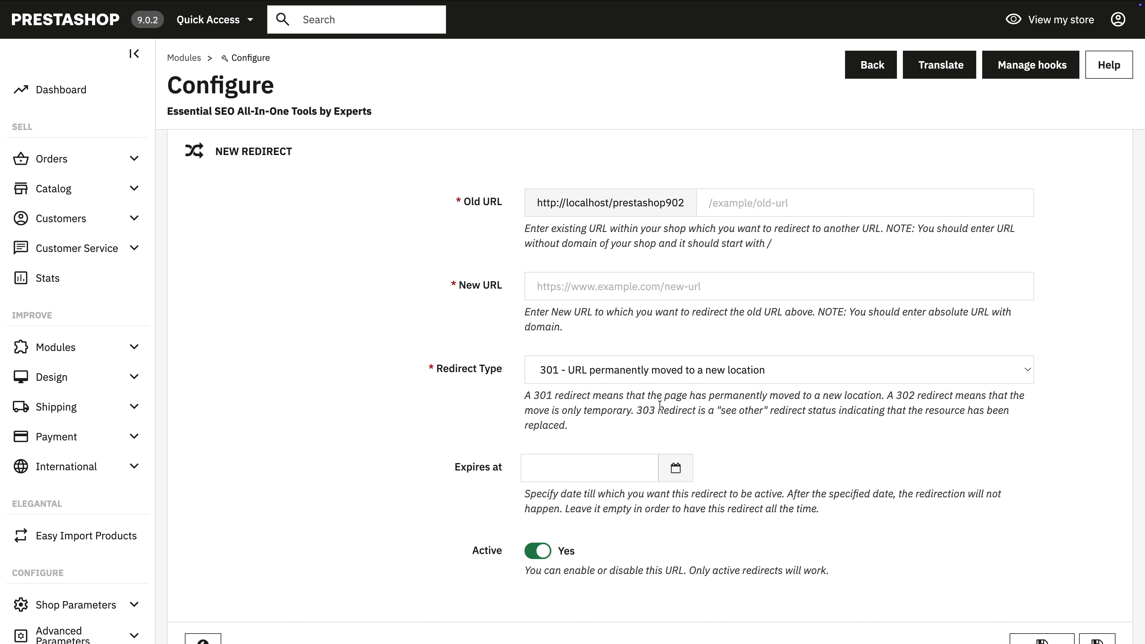
left_click(617, 376)
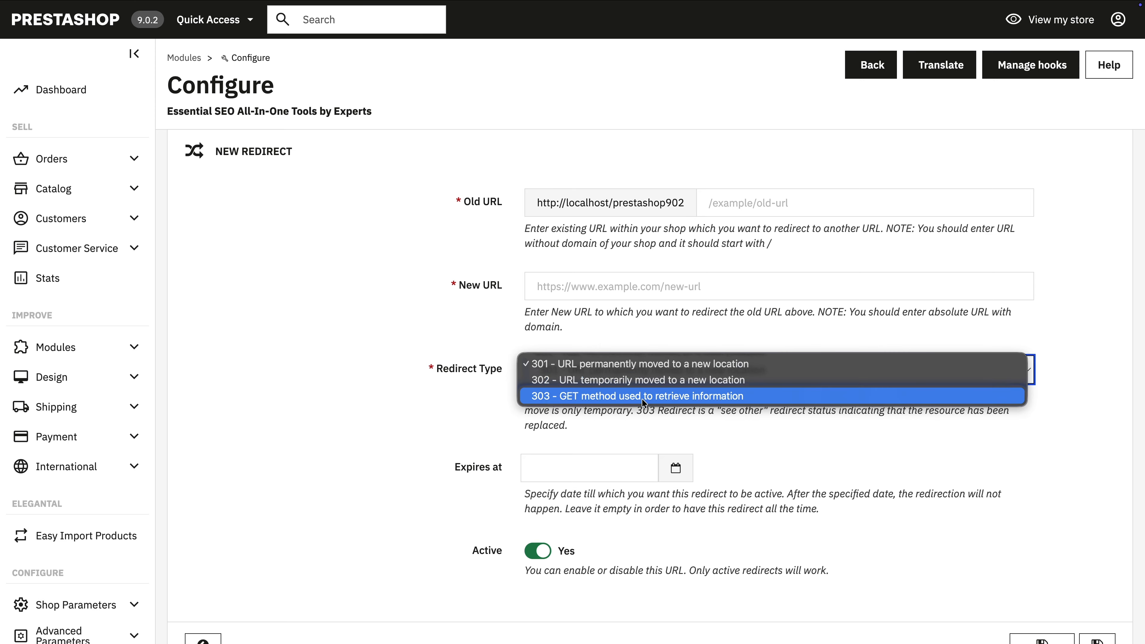
left_click(1076, 491)
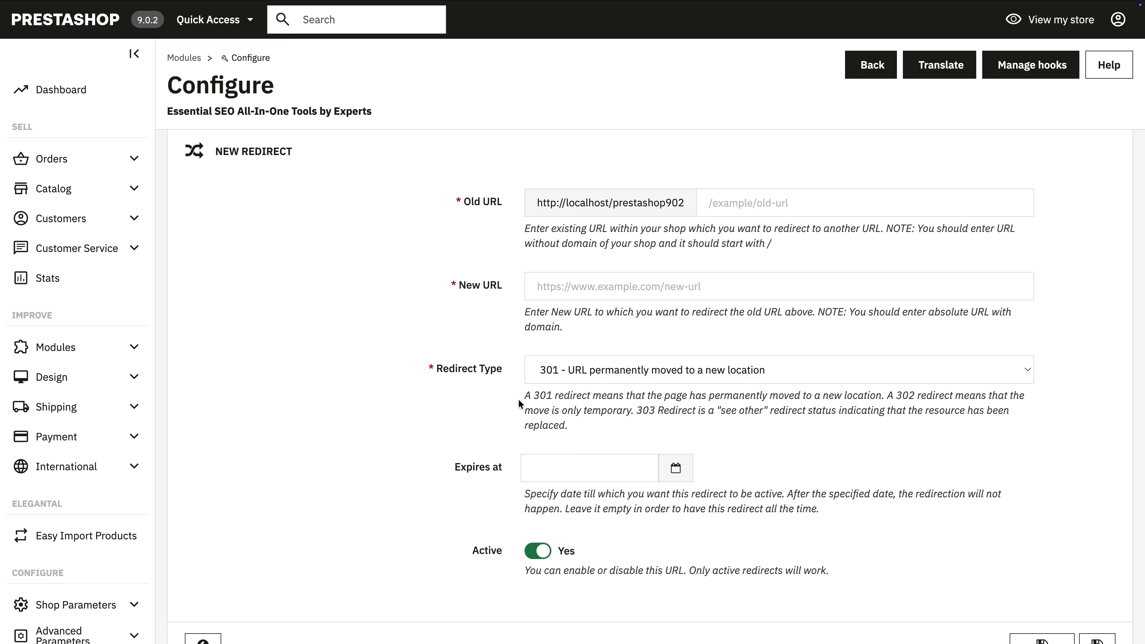
left_click_drag(522, 396, 890, 450)
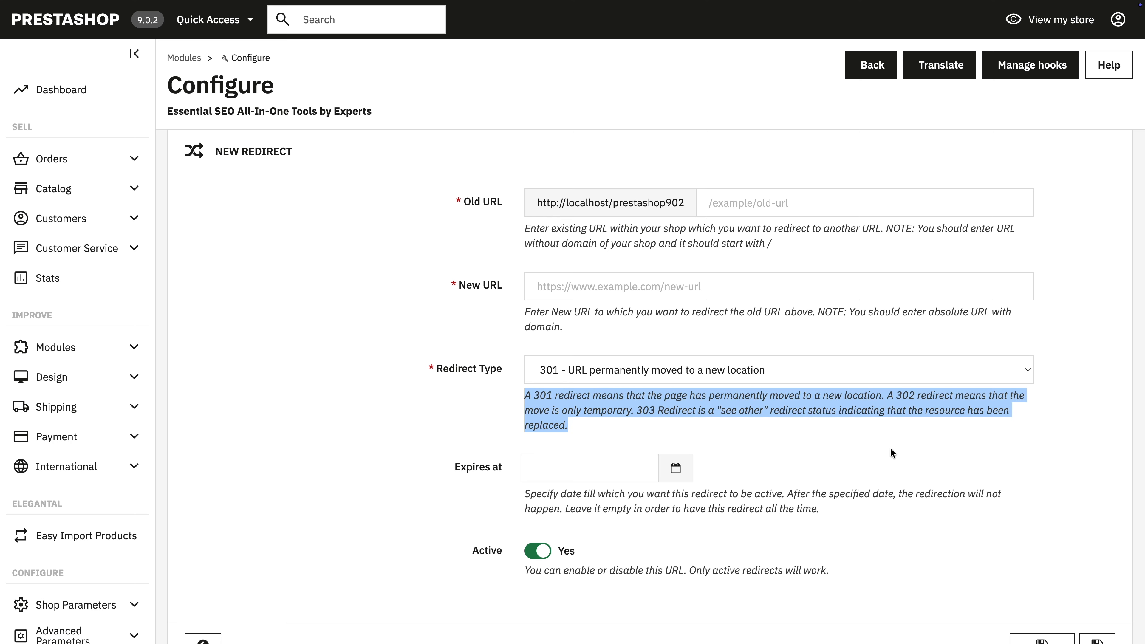
left_click(1069, 455)
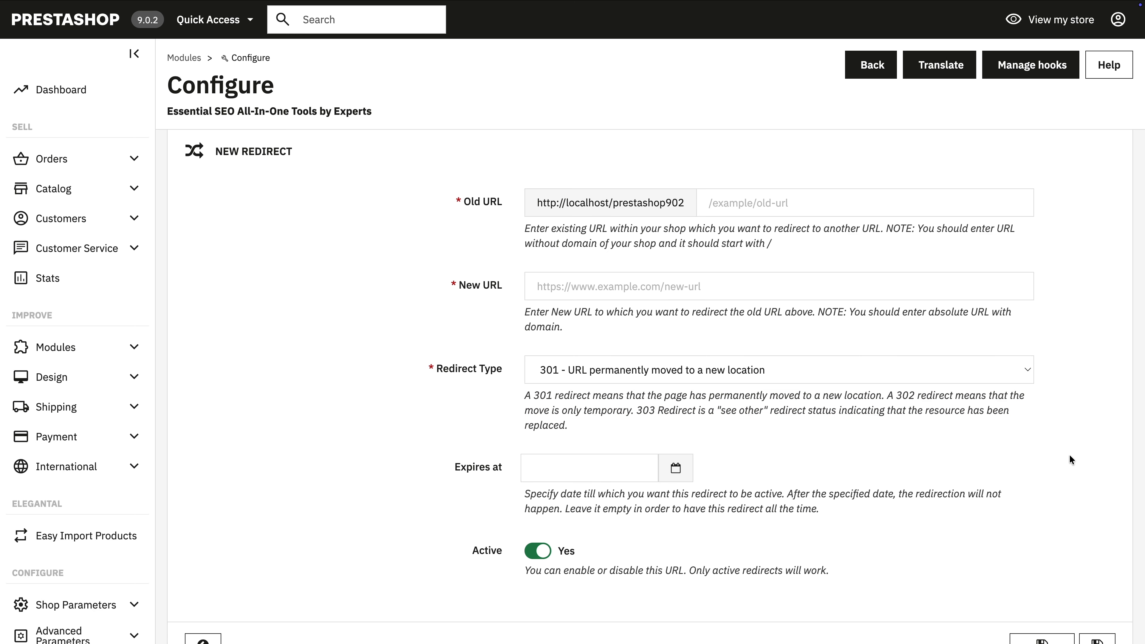
Step: Set the expiry date of the new URL redirect to 2026-07-31
scroll(1070, 455, "down", 2)
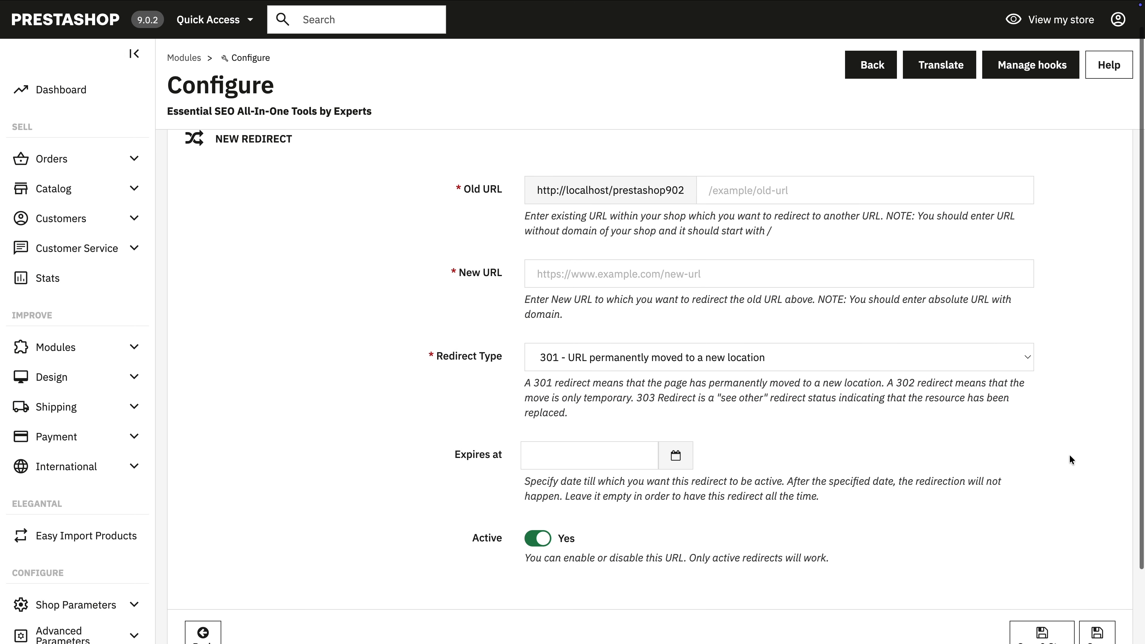
scroll(1069, 454, "down", 1)
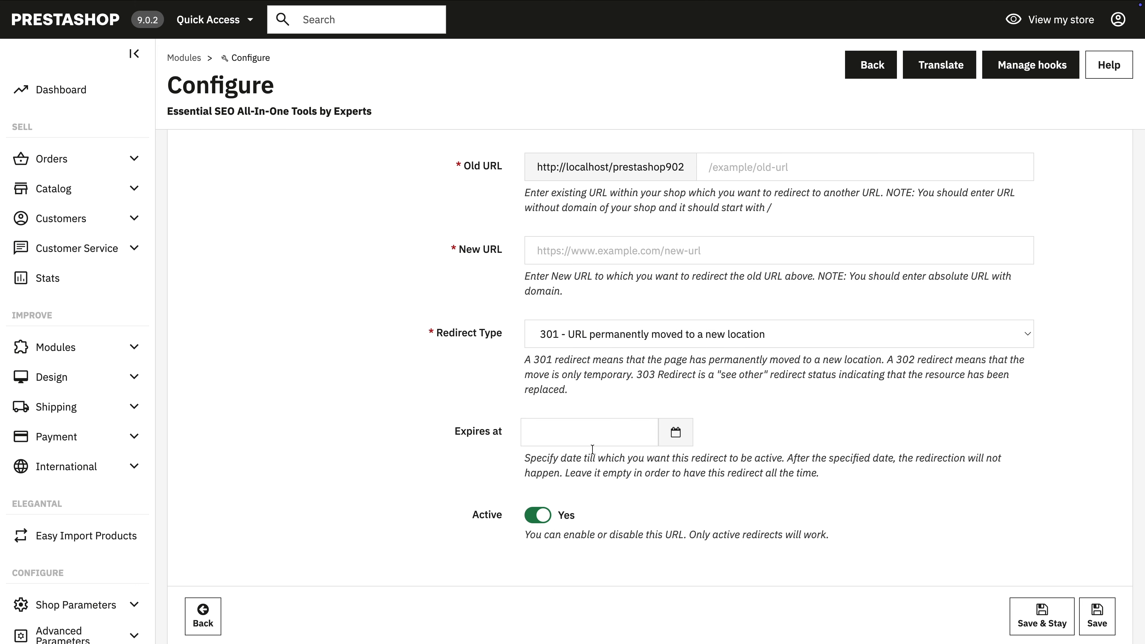
left_click(683, 436)
left_click(661, 604)
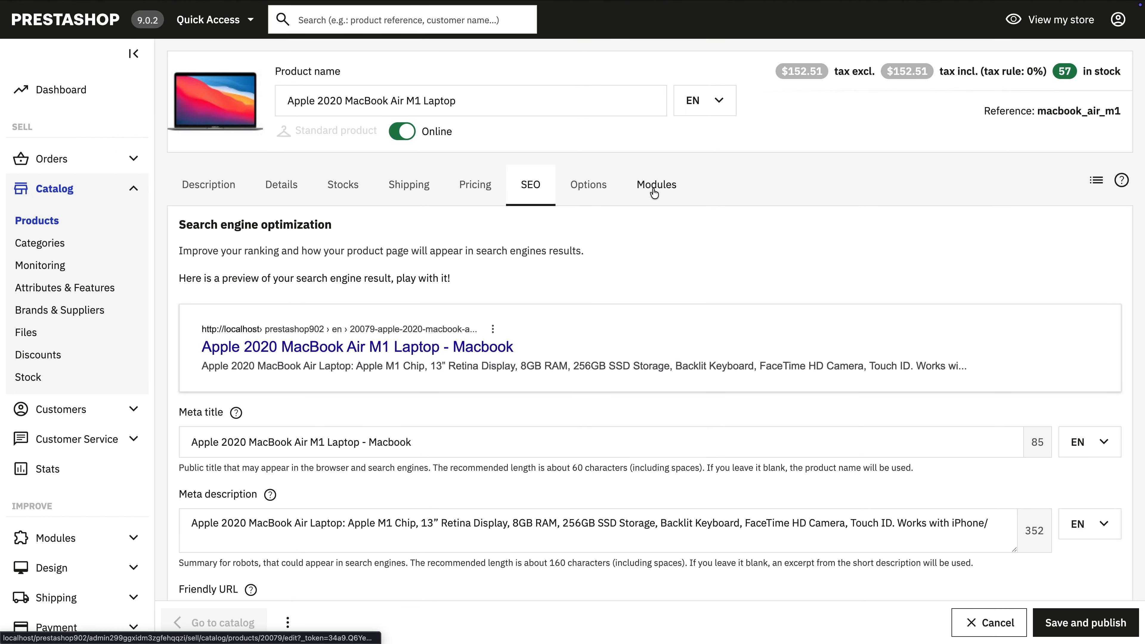
Step: Examine the Essential SEO module's URL Redirect Manager fields within the MacBook Air product's module options
left_click(654, 193)
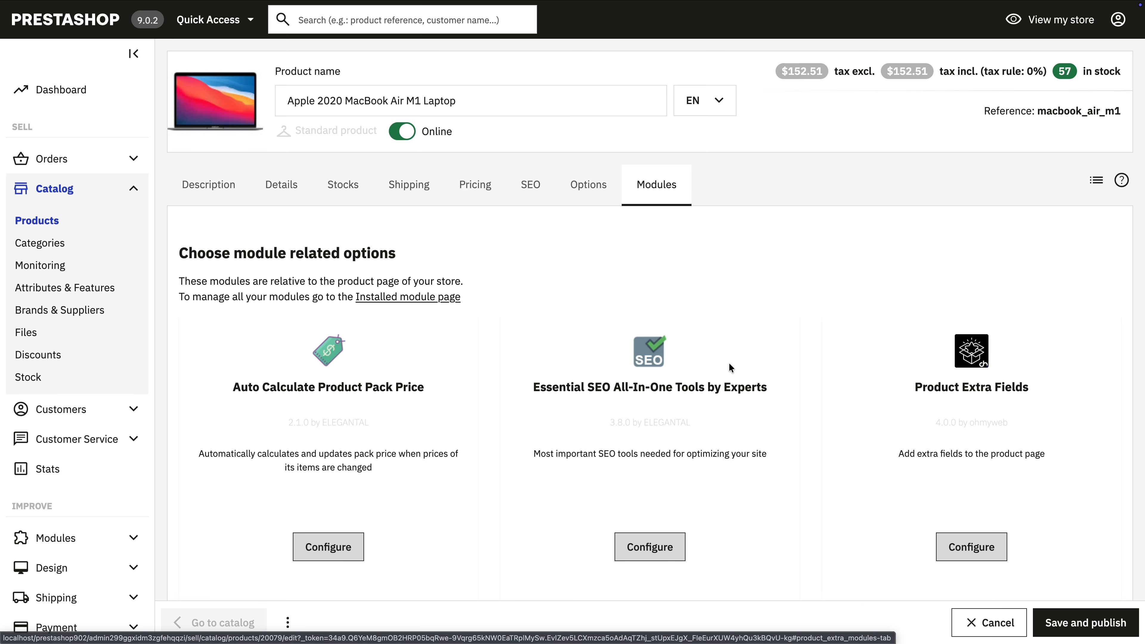
scroll(729, 363, "down", 3)
left_click(672, 464)
left_click(241, 357)
left_click_drag(191, 330, 292, 335)
left_click(256, 360)
left_click(239, 477)
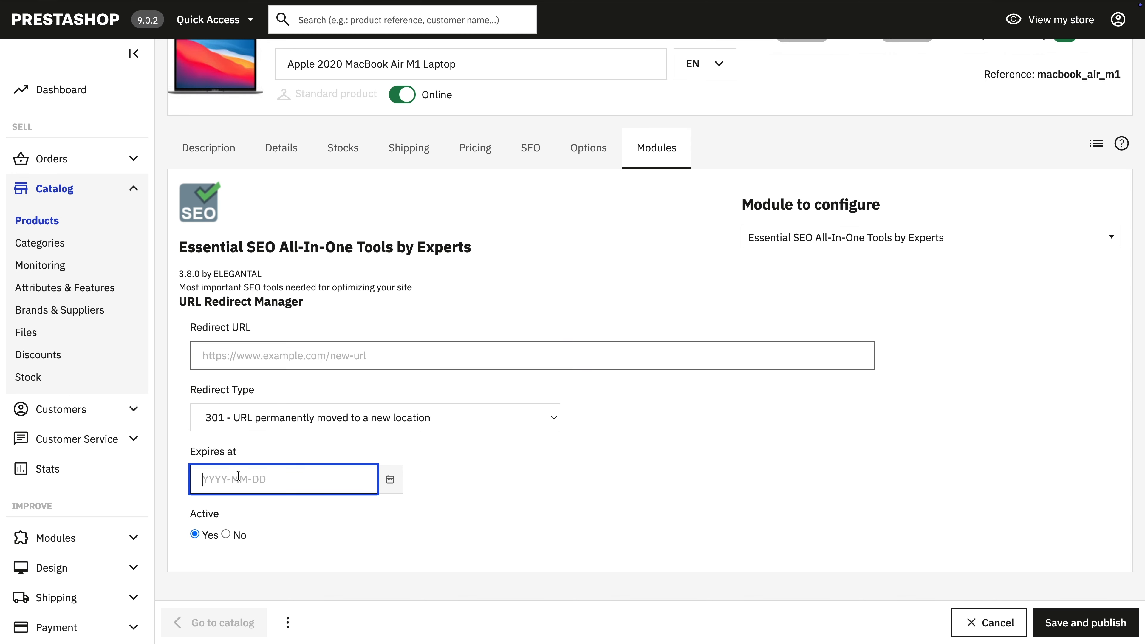
left_click(481, 497)
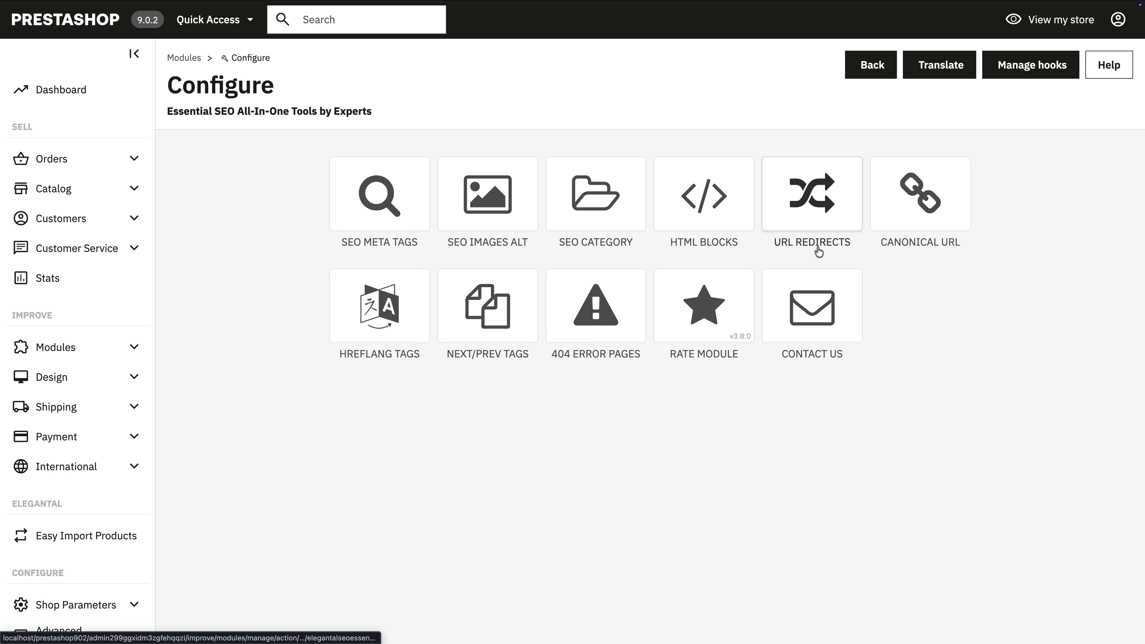
Step: Examine the canonical URL settings and the form for a new custom canonical URL, then leave it without saving
left_click(931, 234)
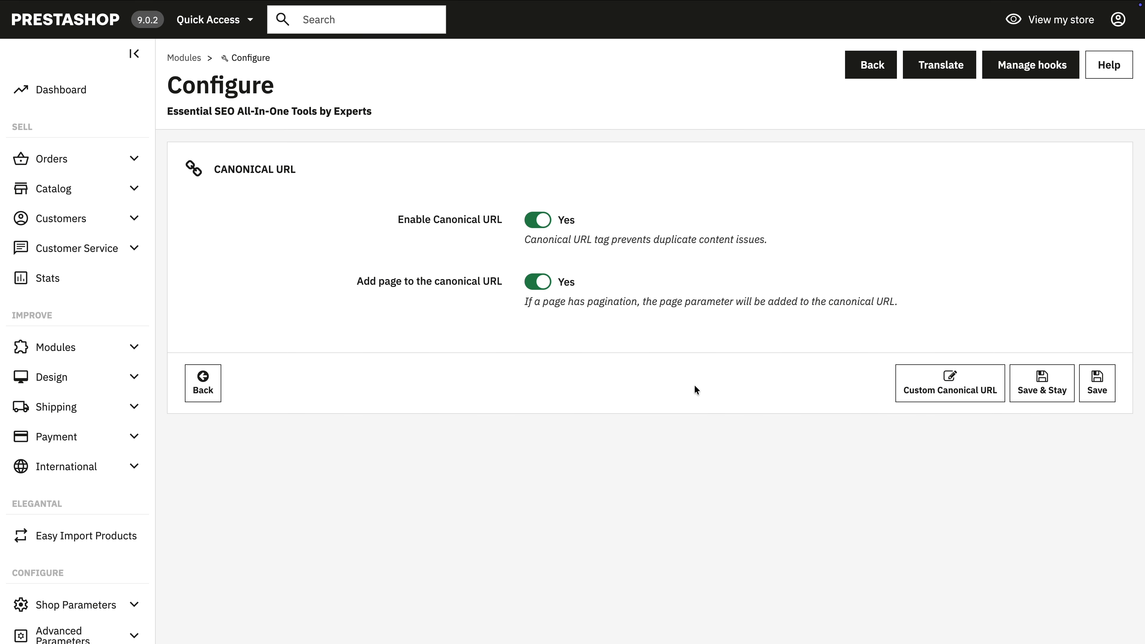
left_click(910, 391)
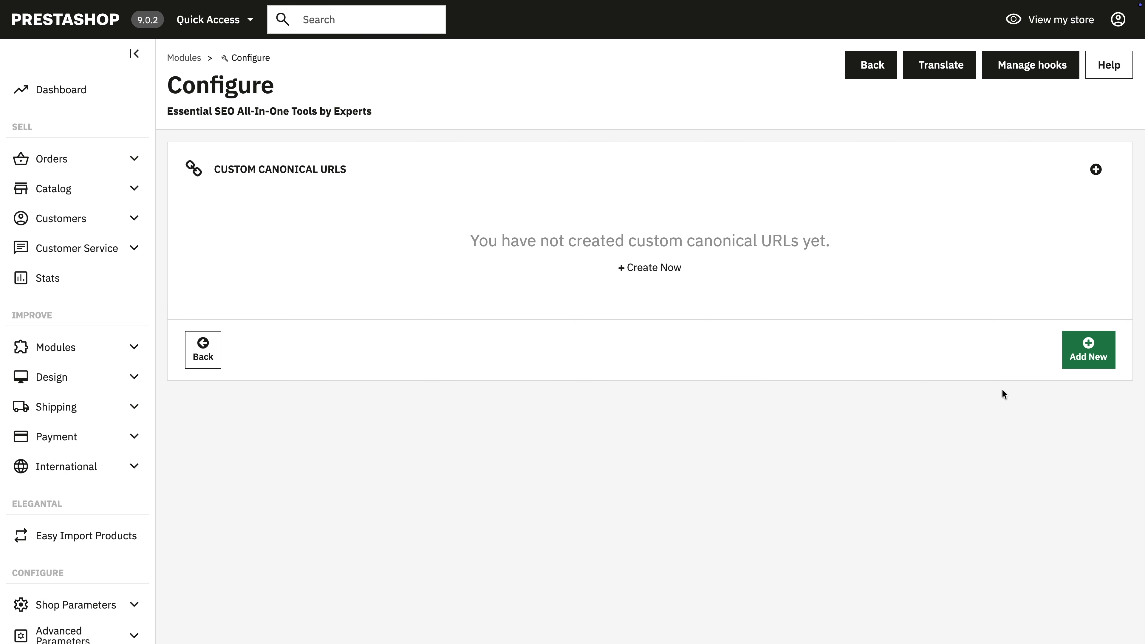
left_click(1077, 357)
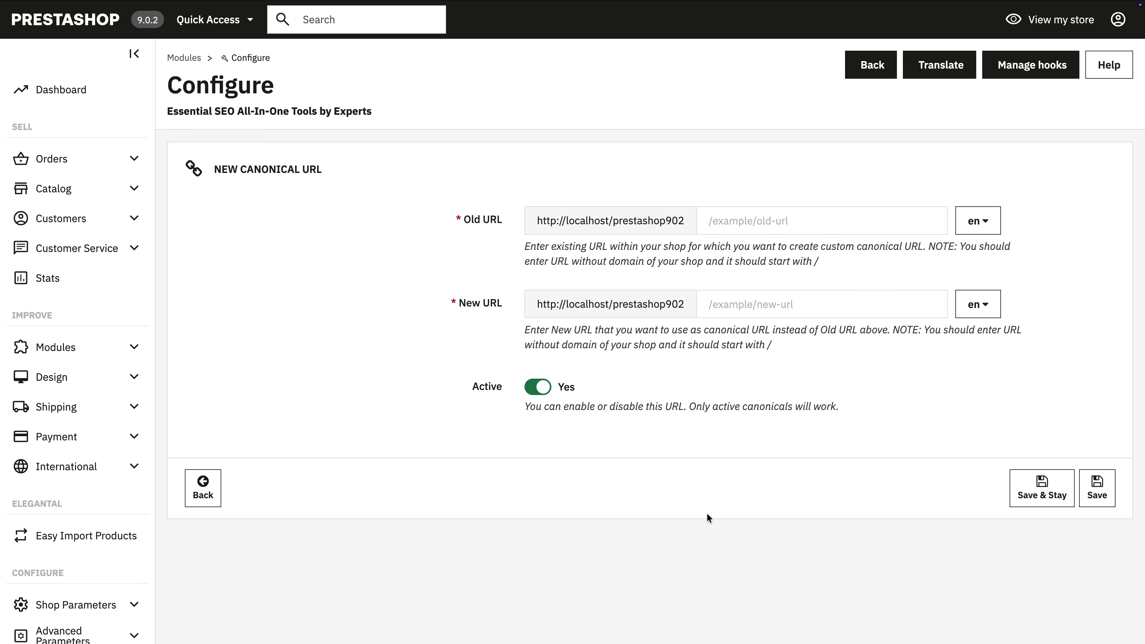
left_click(202, 507)
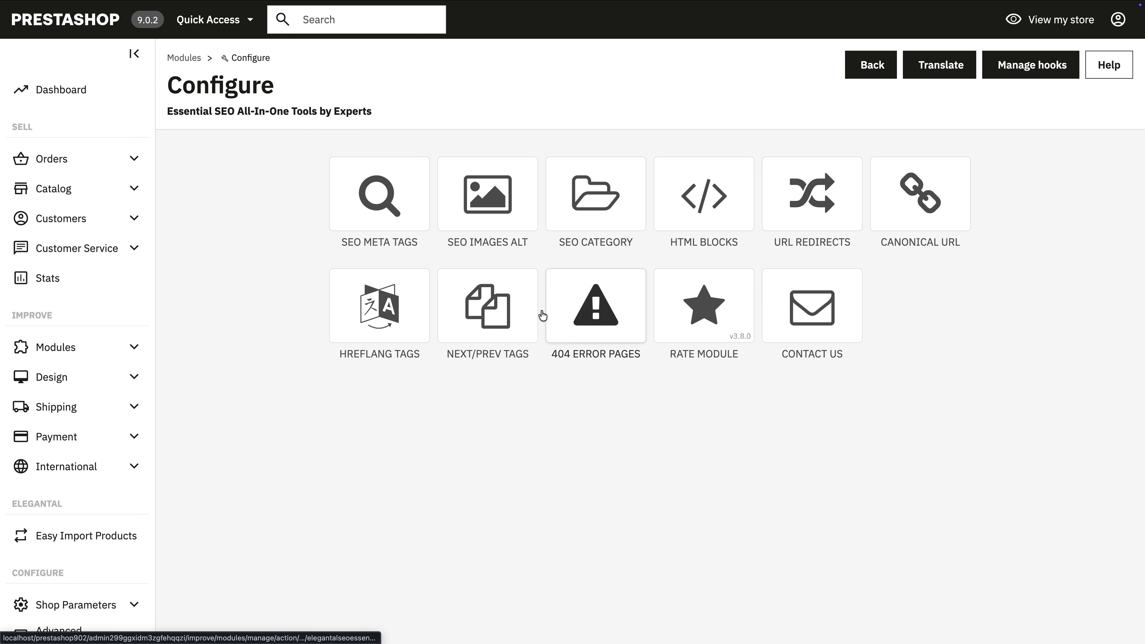
Step: Open the hreflang tags settings of the module
left_click(381, 305)
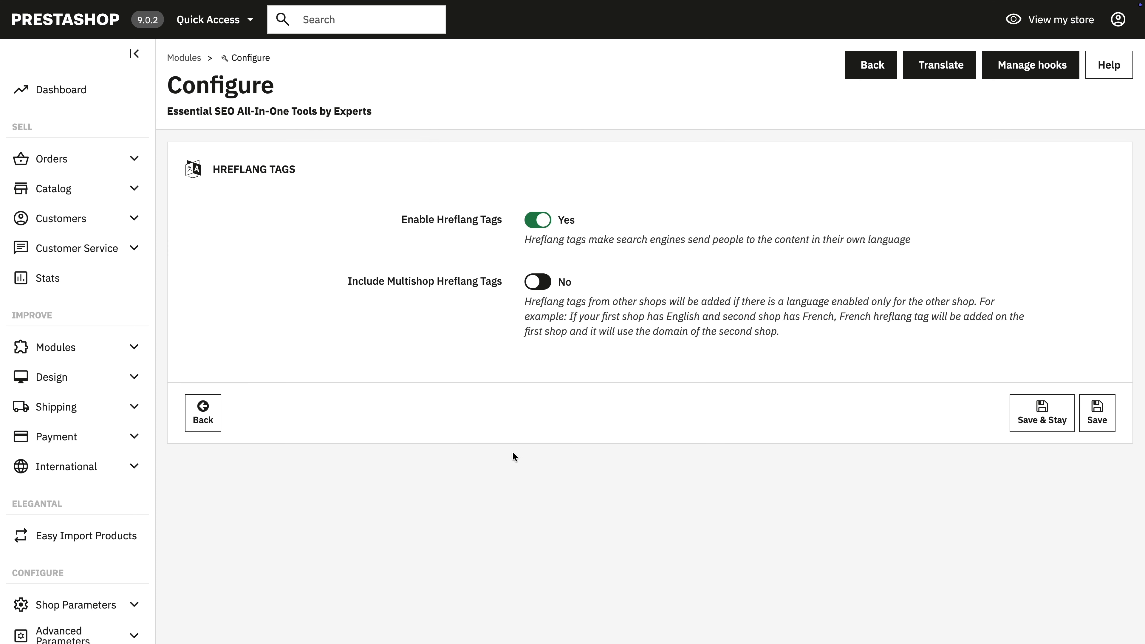
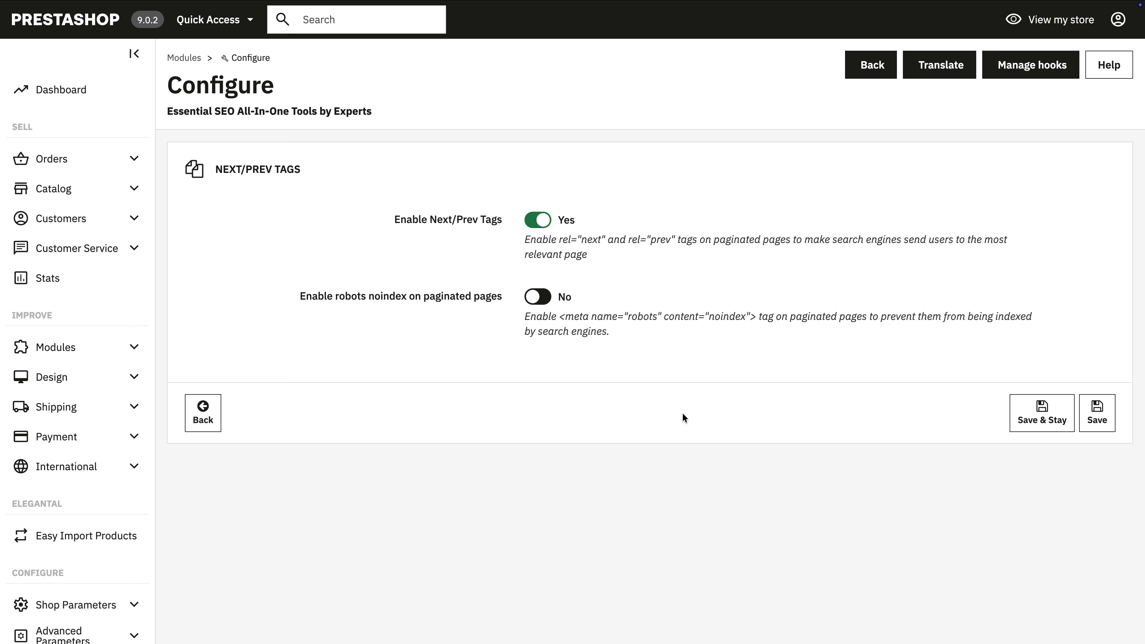
Step: Review the Next/Prev tags settings, including robots noindex on paginated pages, and return to the module overview
left_click(479, 297)
left_click(479, 298)
left_click(203, 417)
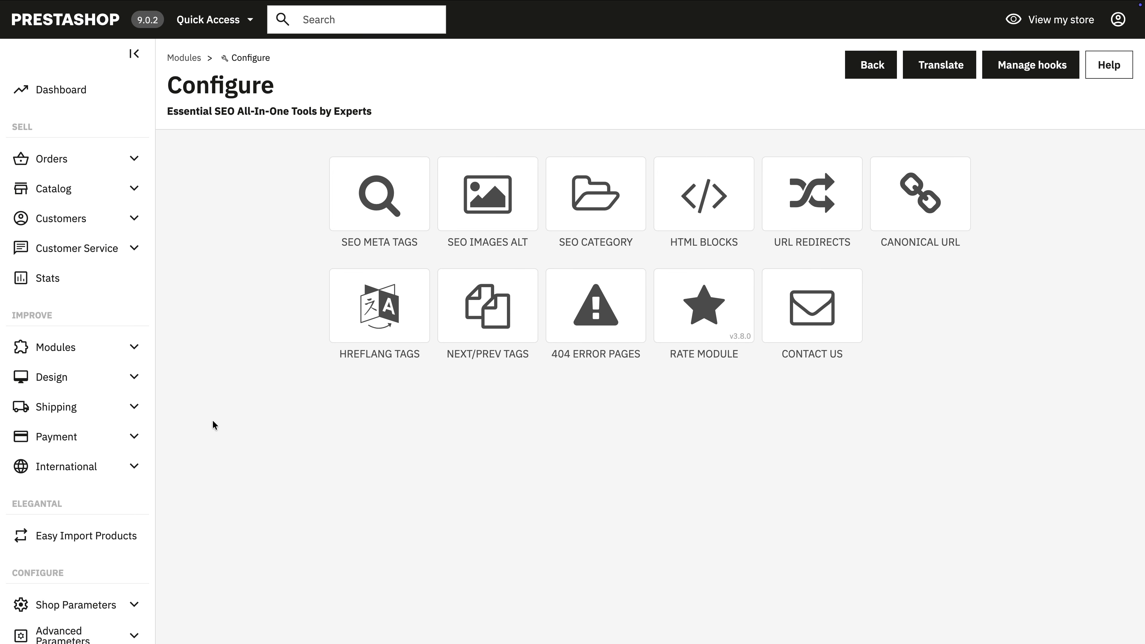
Step: Start a new HTML code in HTML Blocks and examine its name, code, pages, hooks and active fields
left_click(703, 200)
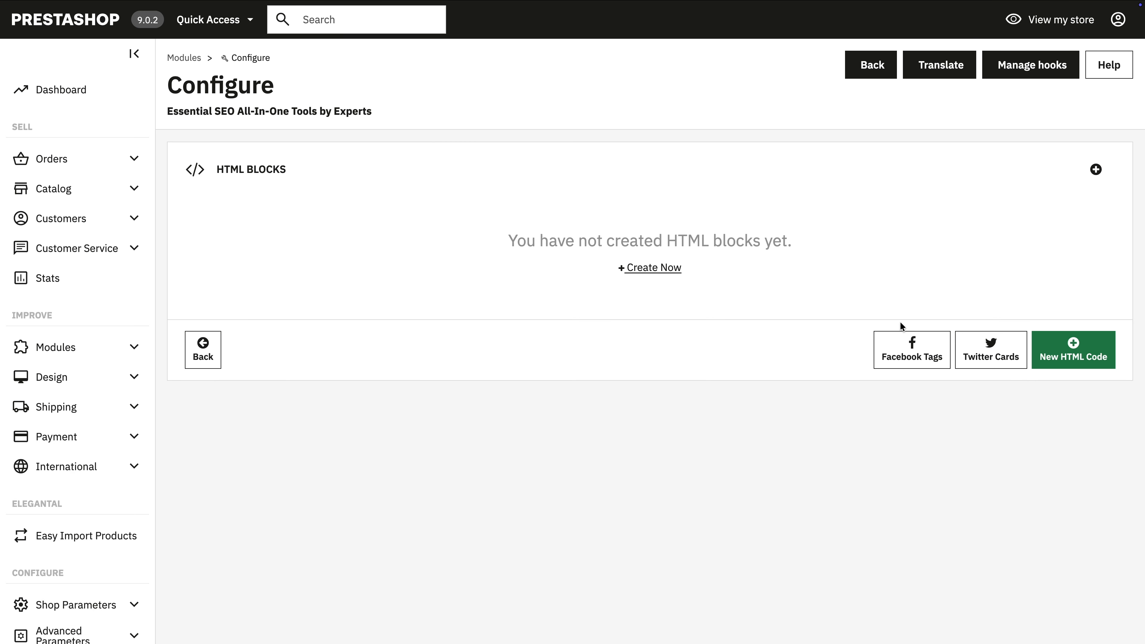
left_click(1095, 359)
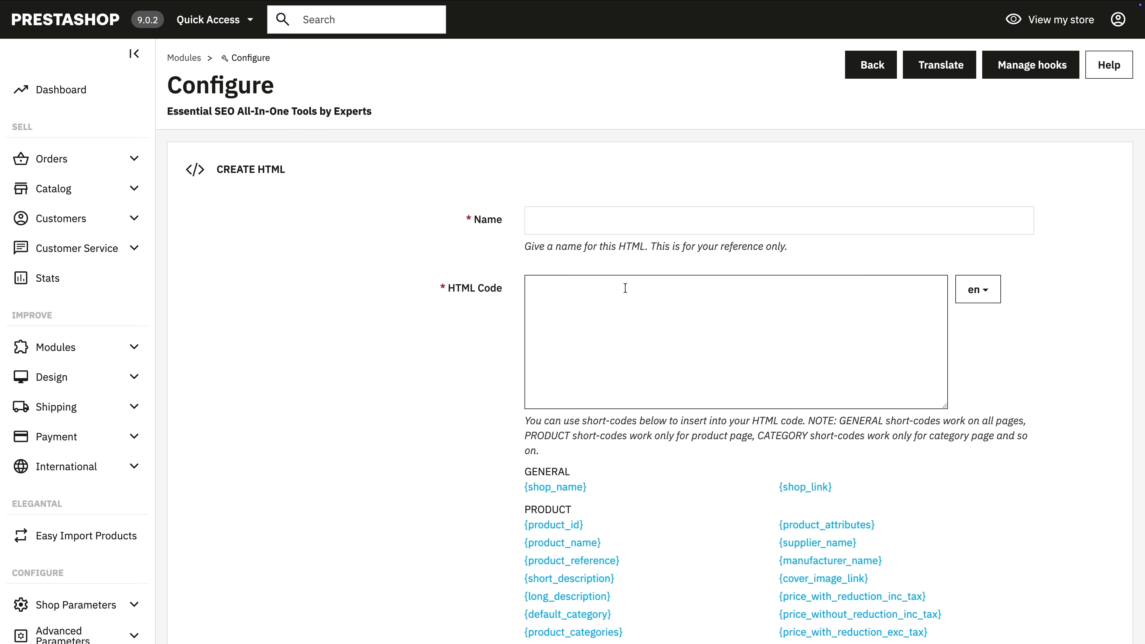
scroll(624, 368, "down", 1)
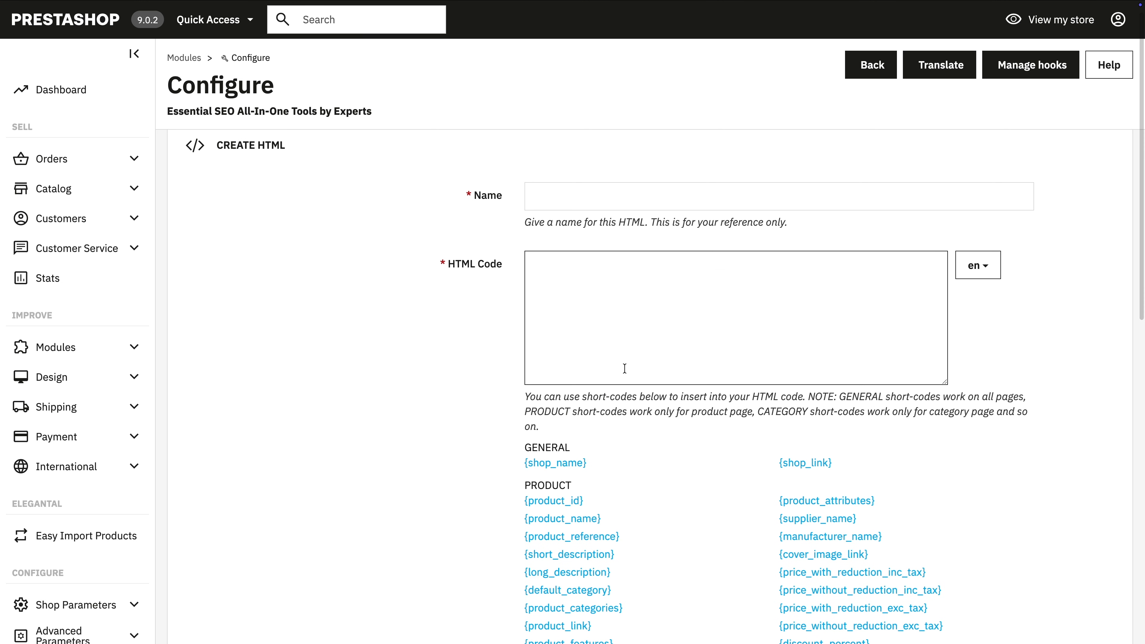
scroll(625, 369, "down", 10)
scroll(624, 371, "down", 5)
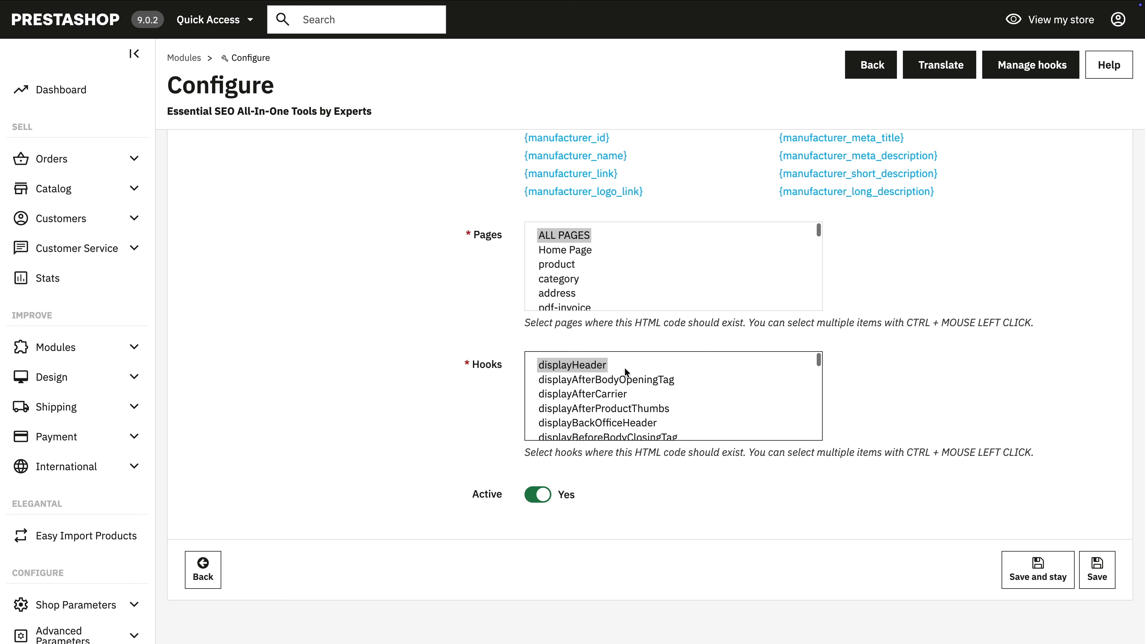
scroll(892, 404, "up", 15)
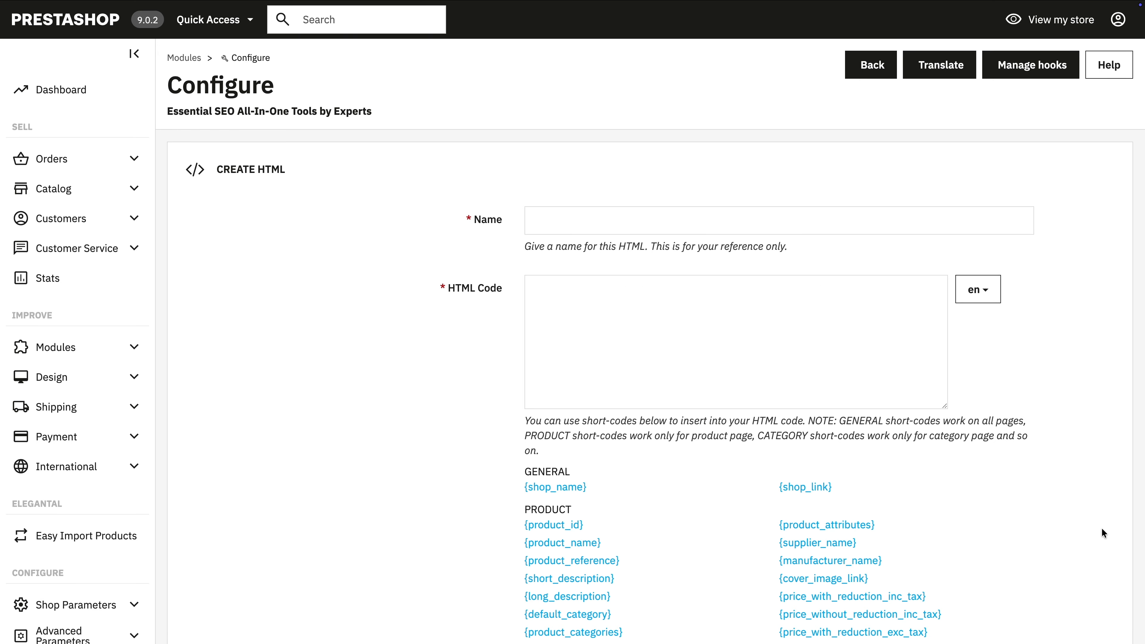
scroll(1101, 528, "down", 15)
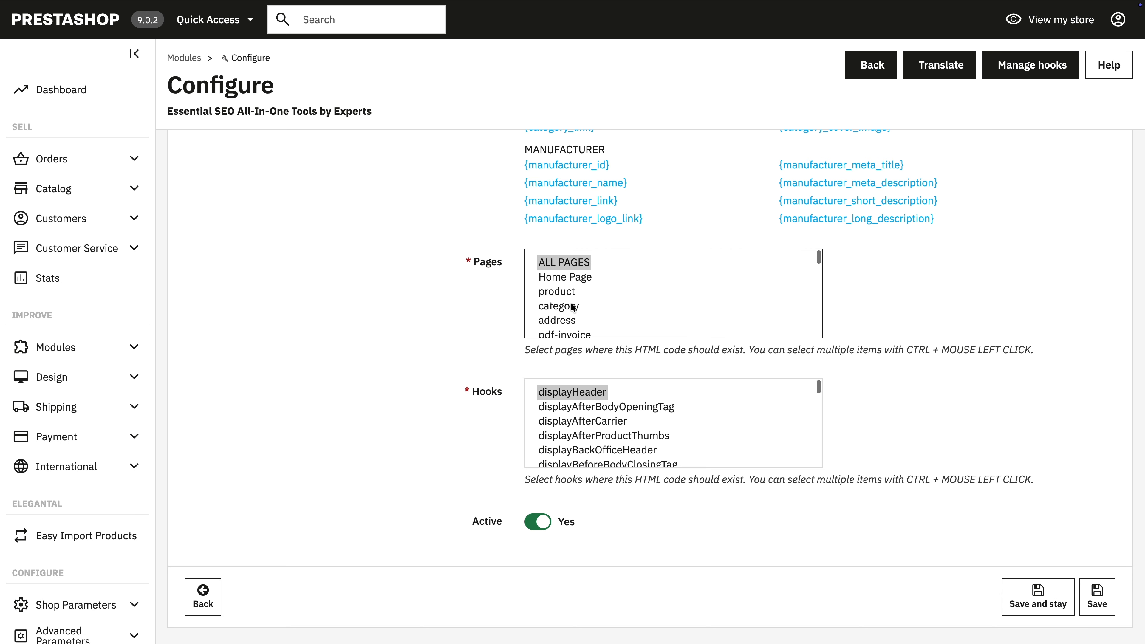
Step: Try different page and hook selections for the HTML block, ending on ALL PAGES and displayHeader
left_click(560, 293)
left_click(558, 306)
left_click(558, 269)
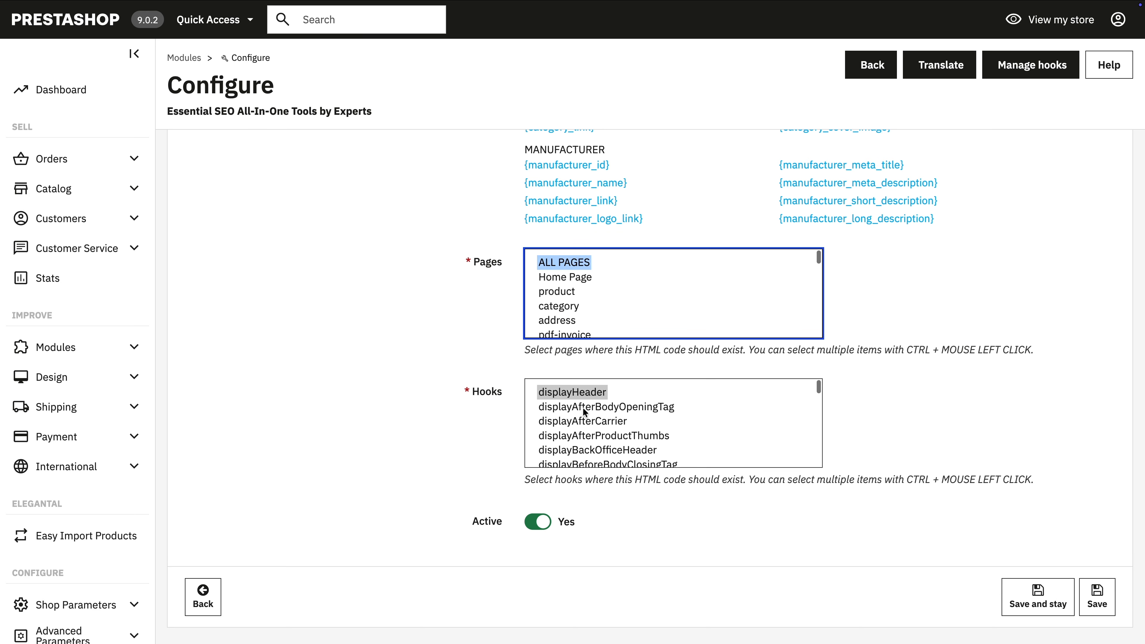
left_click(571, 409)
left_click(567, 422)
left_click(564, 394)
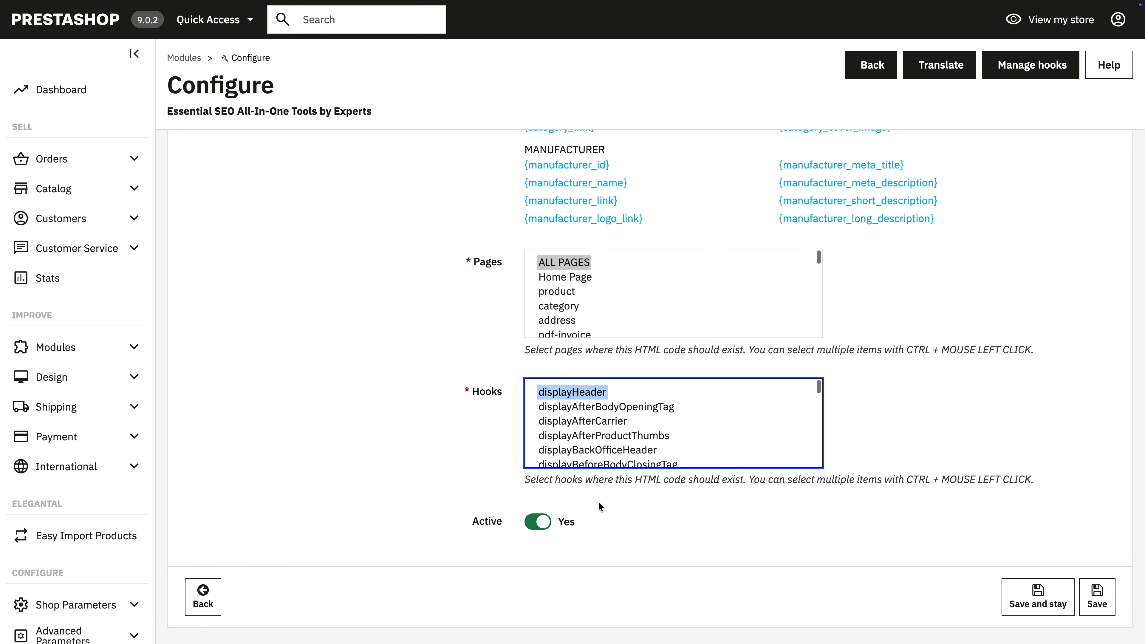
Step: Examine the general, product, category and manufacturer short-codes of the new HTML form, then leave it without saving
scroll(979, 504, "up", 3)
left_click(1067, 454)
scroll(1067, 453, "down", 3)
scroll(1068, 469, "up", 9)
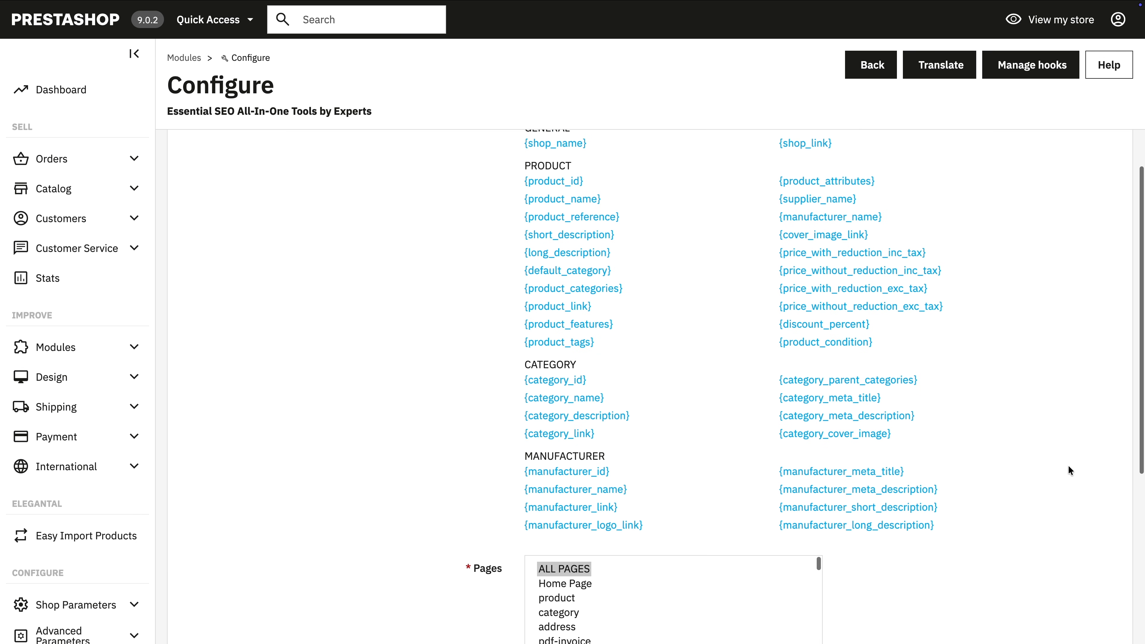
scroll(1068, 465, "down", 2)
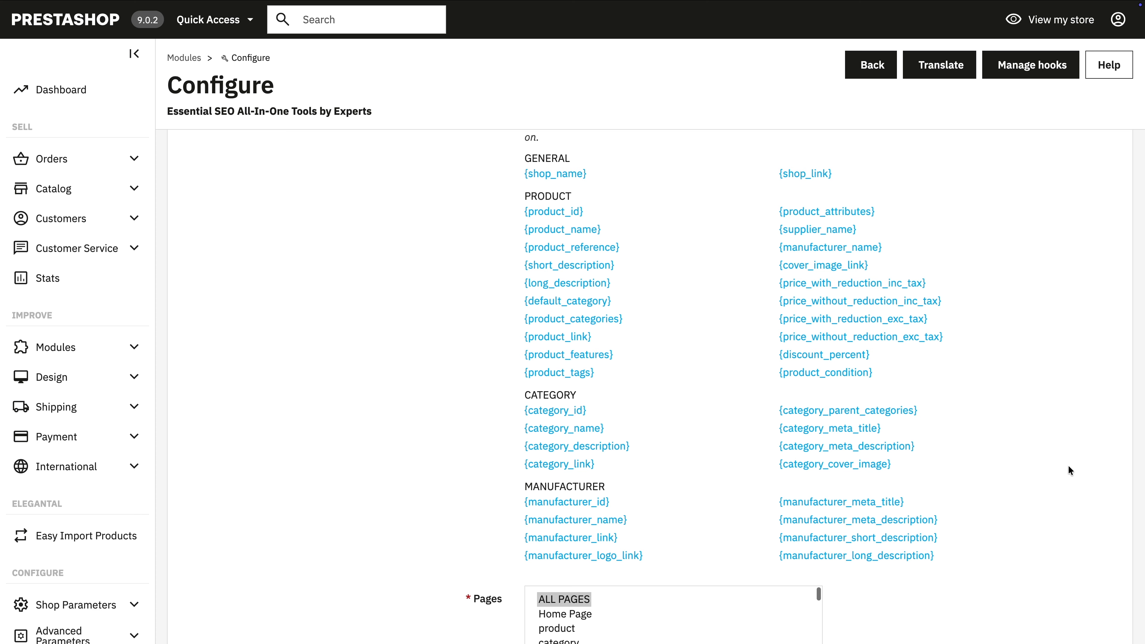
scroll(1068, 465, "up", 7)
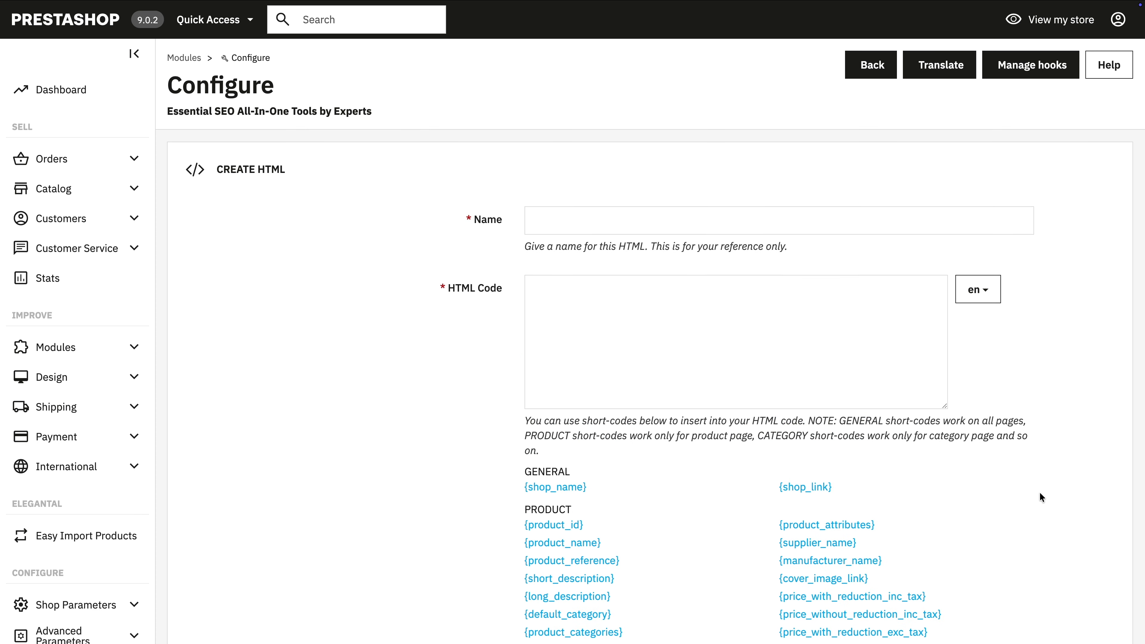
scroll(1040, 492, "down", 12)
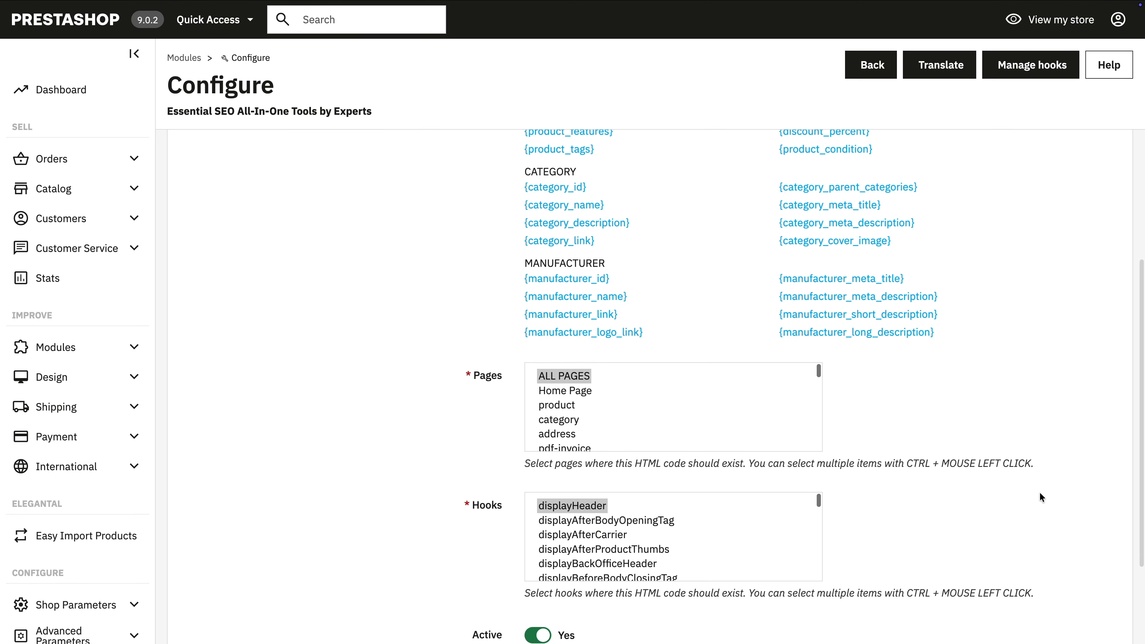
scroll(1039, 492, "down", 2)
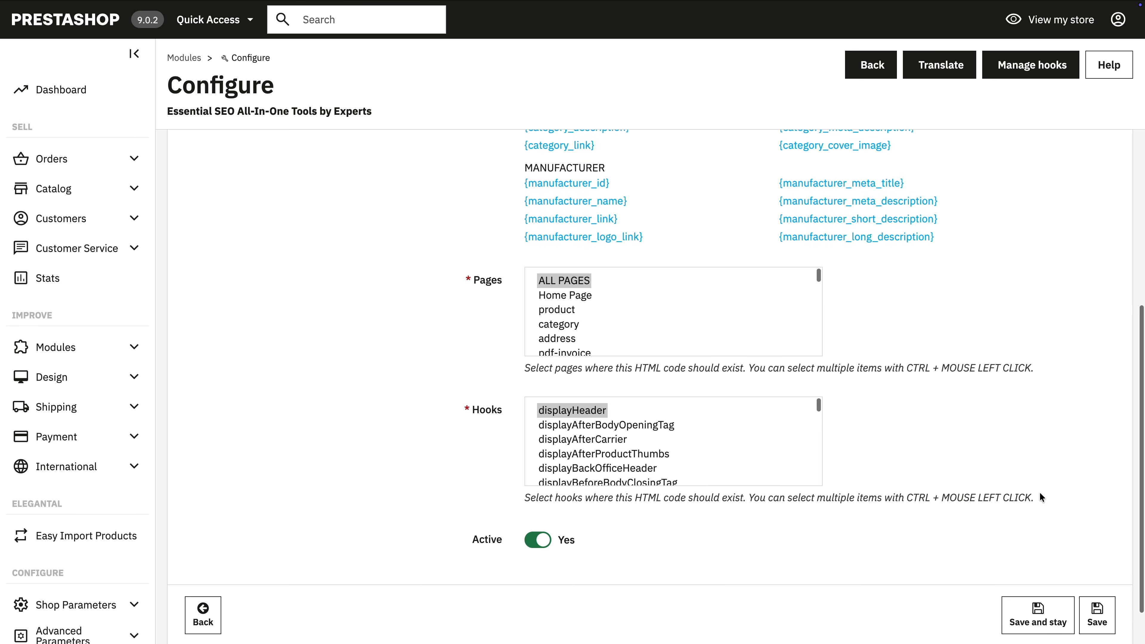
scroll(1040, 496, "up", 9)
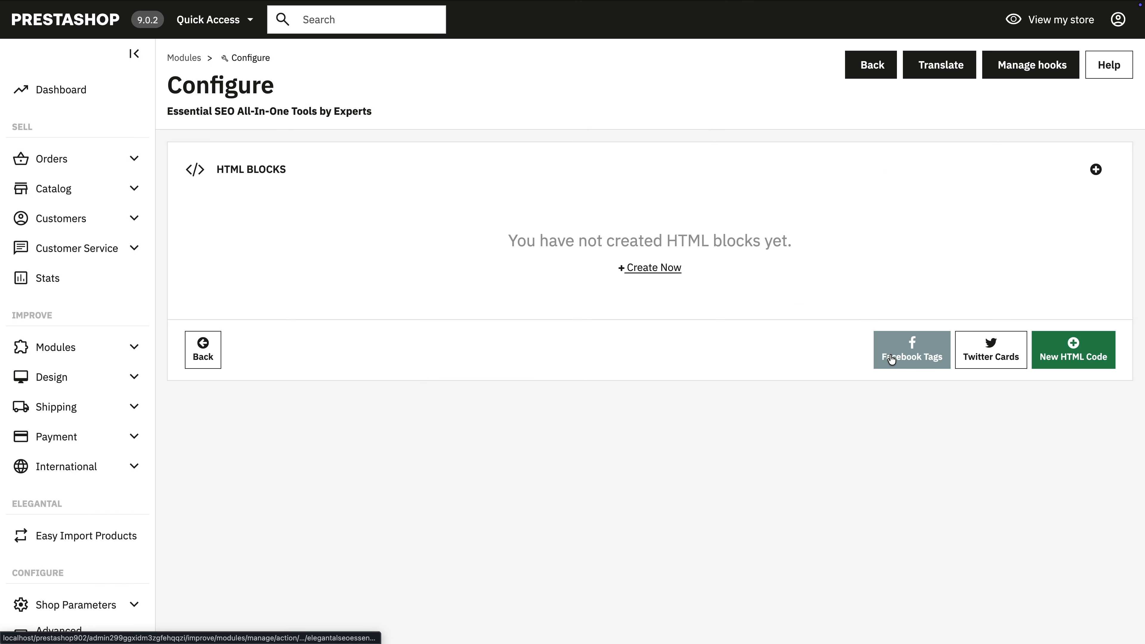
Step: Examine the Facebook Open Graph Tags template, its short_description|nohtml short-code, page and hook selection, then leave it without saving
left_click(890, 358)
scroll(816, 423, "down", 1)
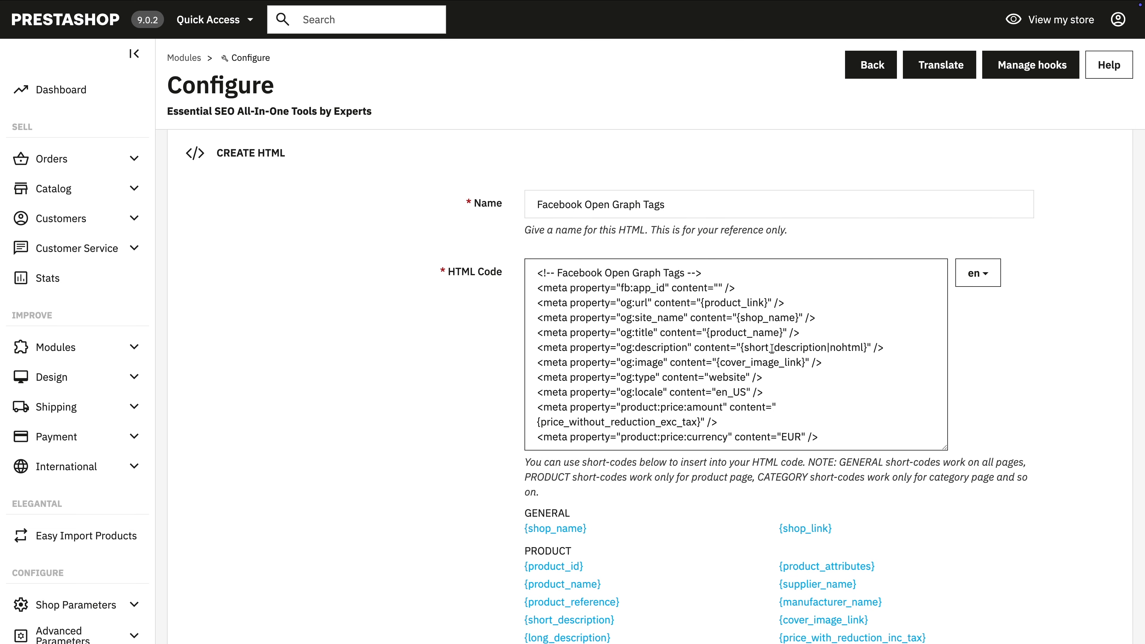
left_click_drag(745, 348, 866, 350)
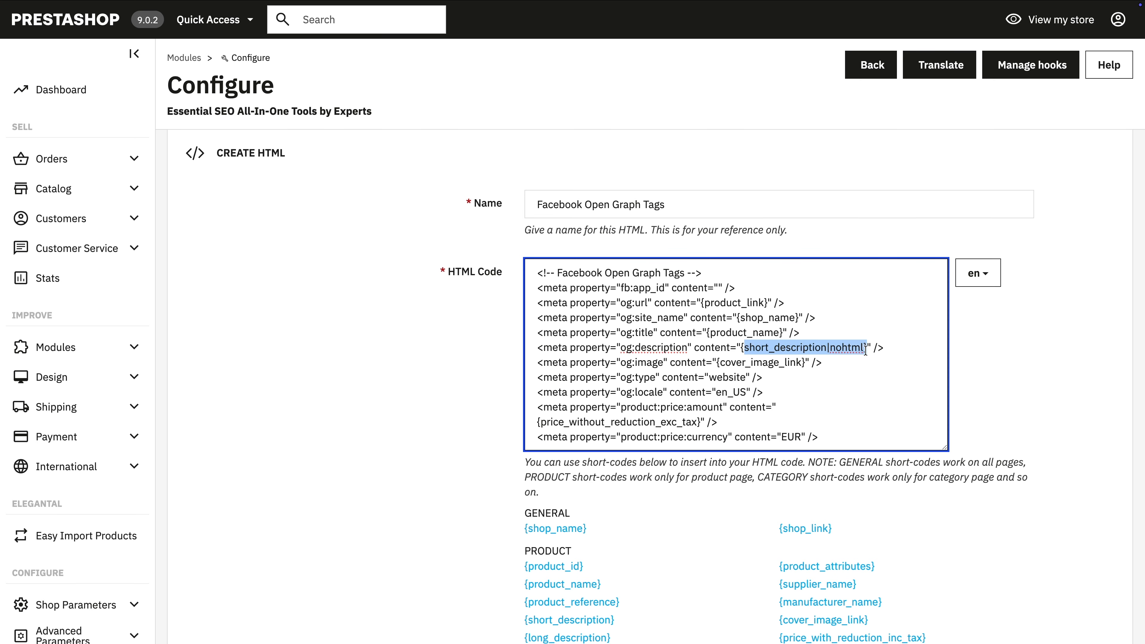
left_click(855, 409)
scroll(1089, 564, "down", 15)
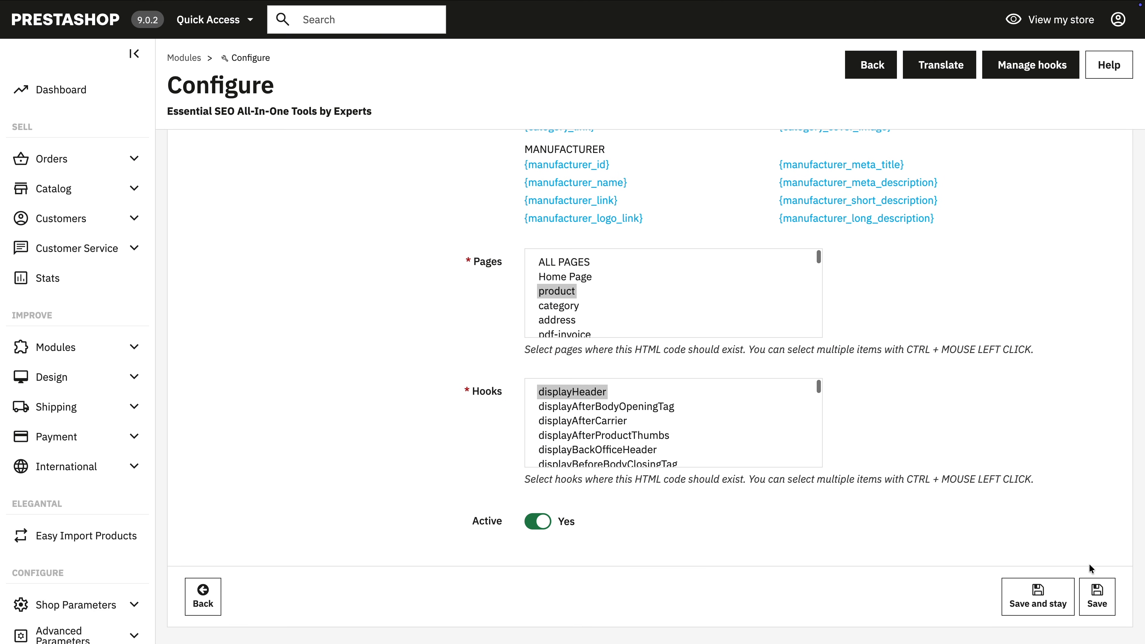
scroll(1088, 564, "up", 15)
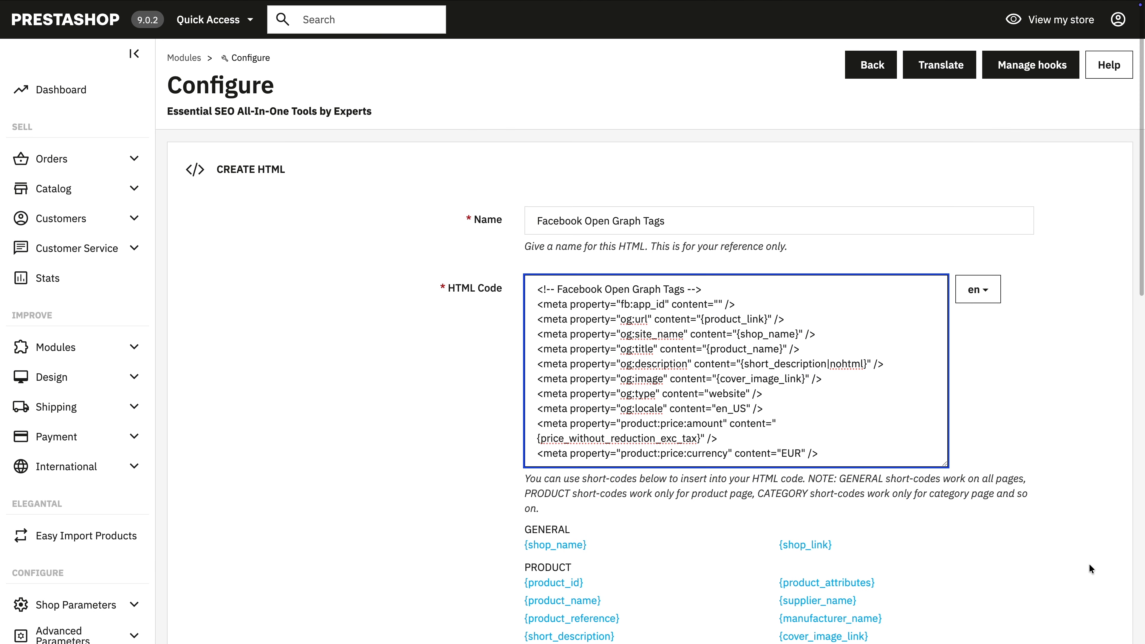
left_click(434, 547)
scroll(435, 547, "down", 8)
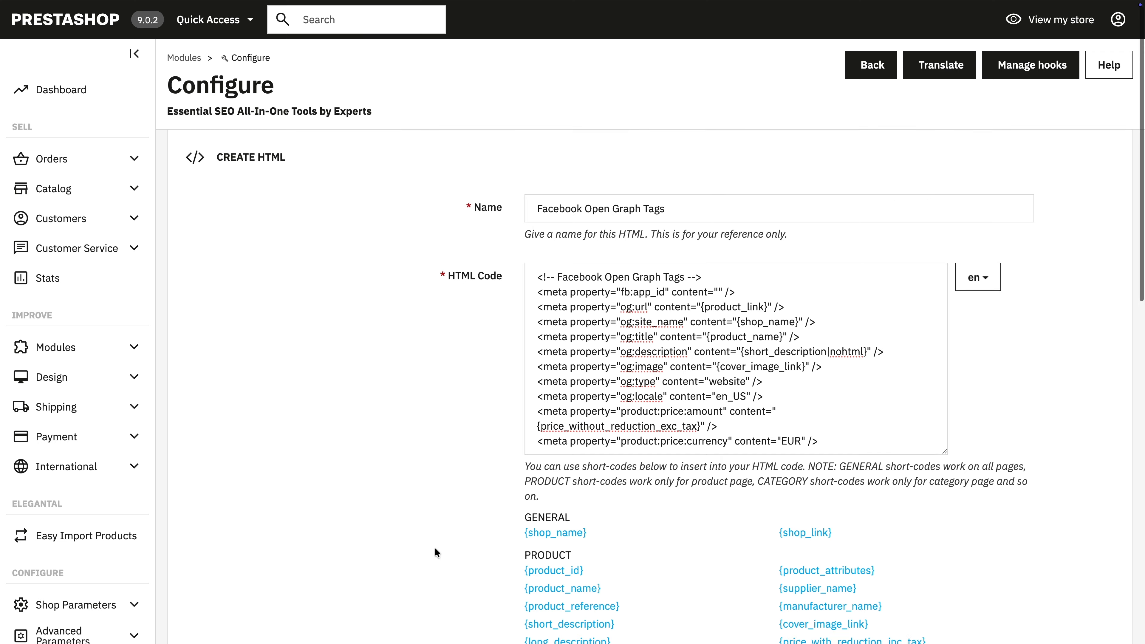
scroll(434, 548, "down", 5)
left_click(205, 551)
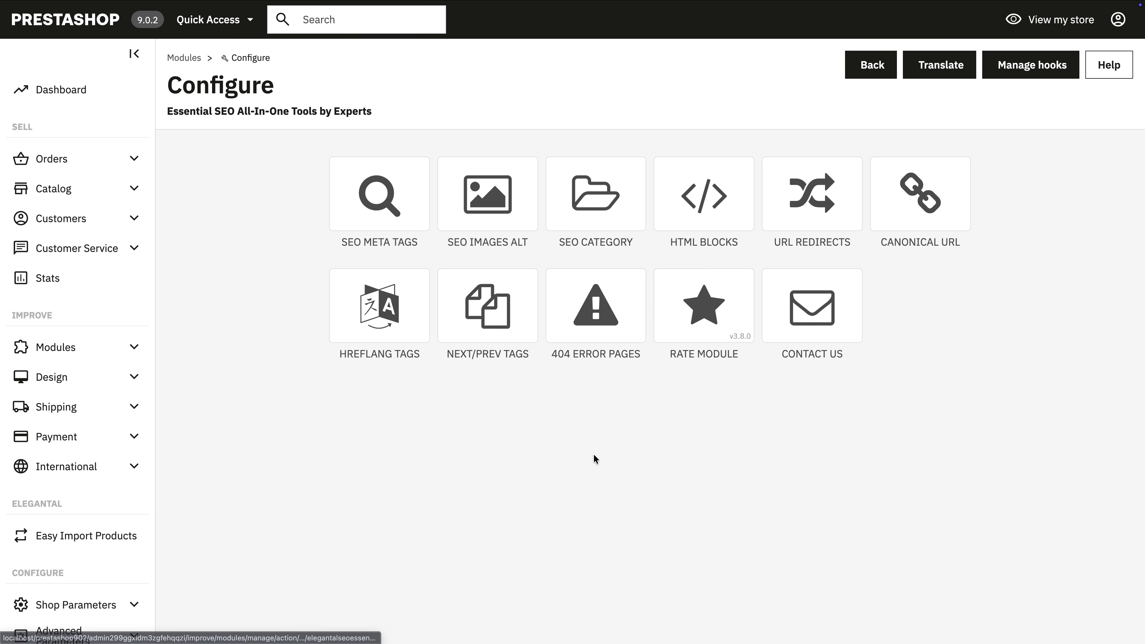
Step: Open the module's list of 404 error pages and export it to CSV
left_click(600, 345)
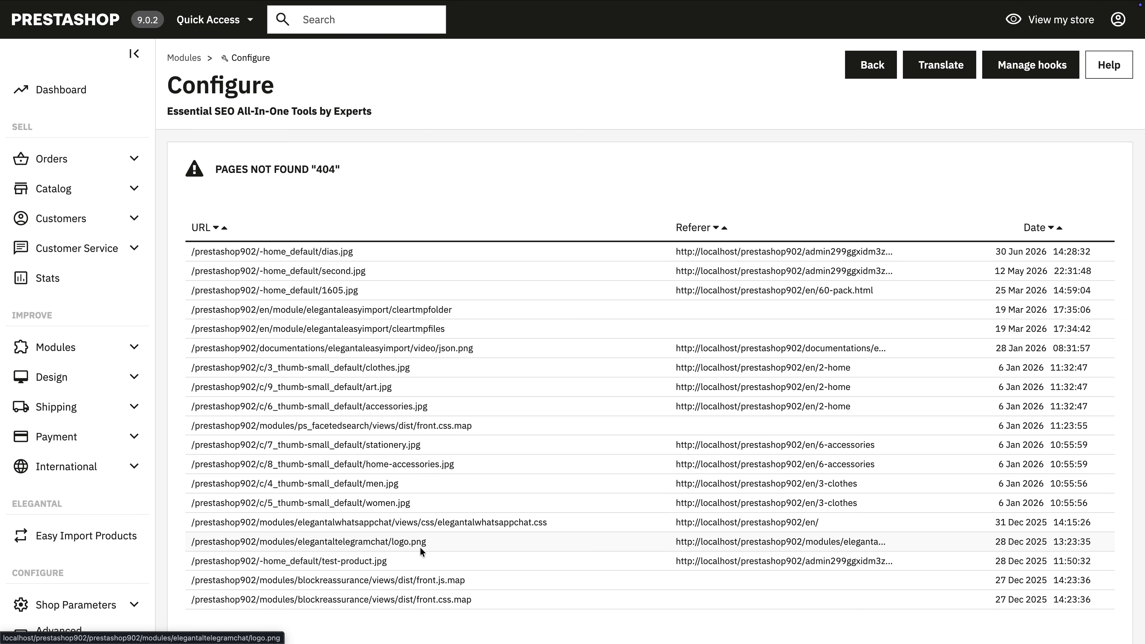
scroll(419, 546, "down", 2)
scroll(420, 546, "up", 2)
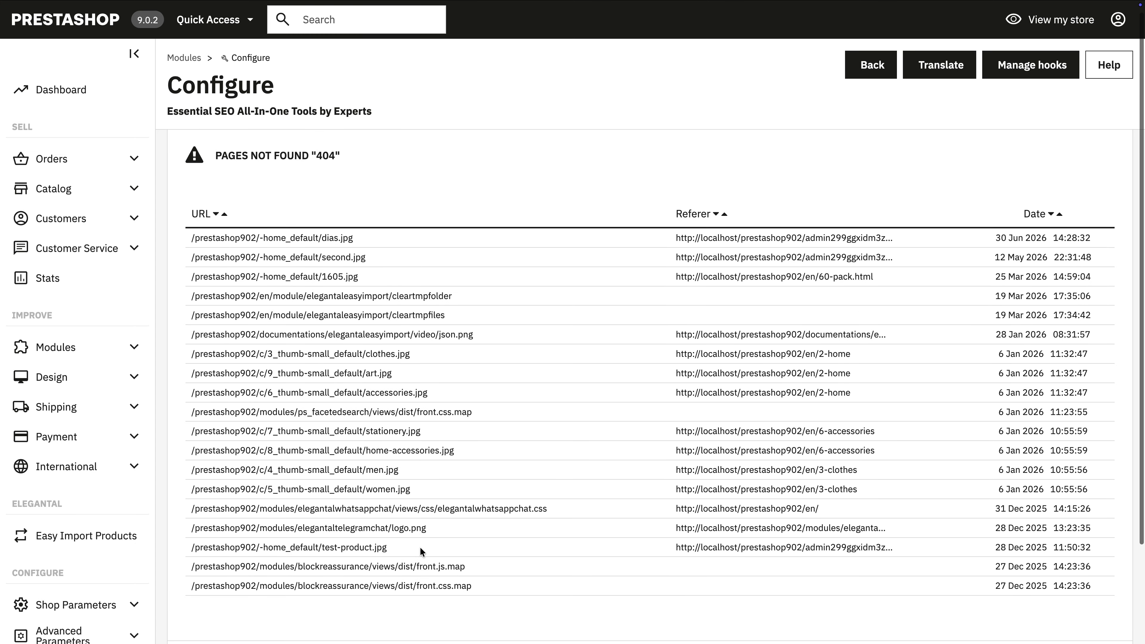
scroll(827, 490, "down", 4)
left_click(1063, 561)
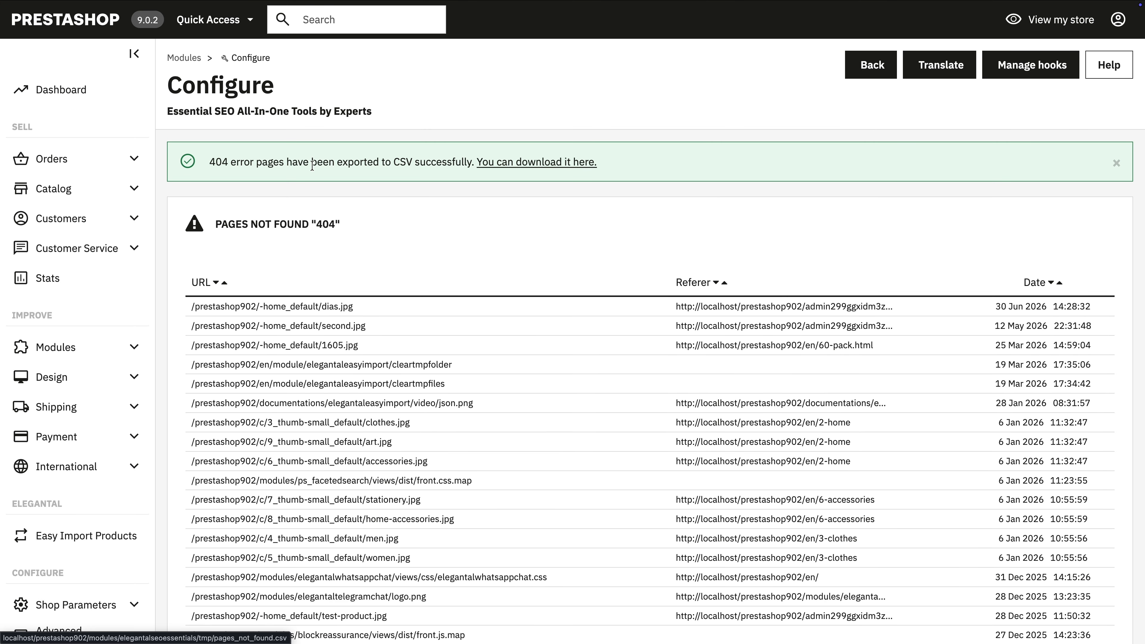
Step: Look through the exported list of pages not found and return to the module overview
scroll(607, 421, "down", 3)
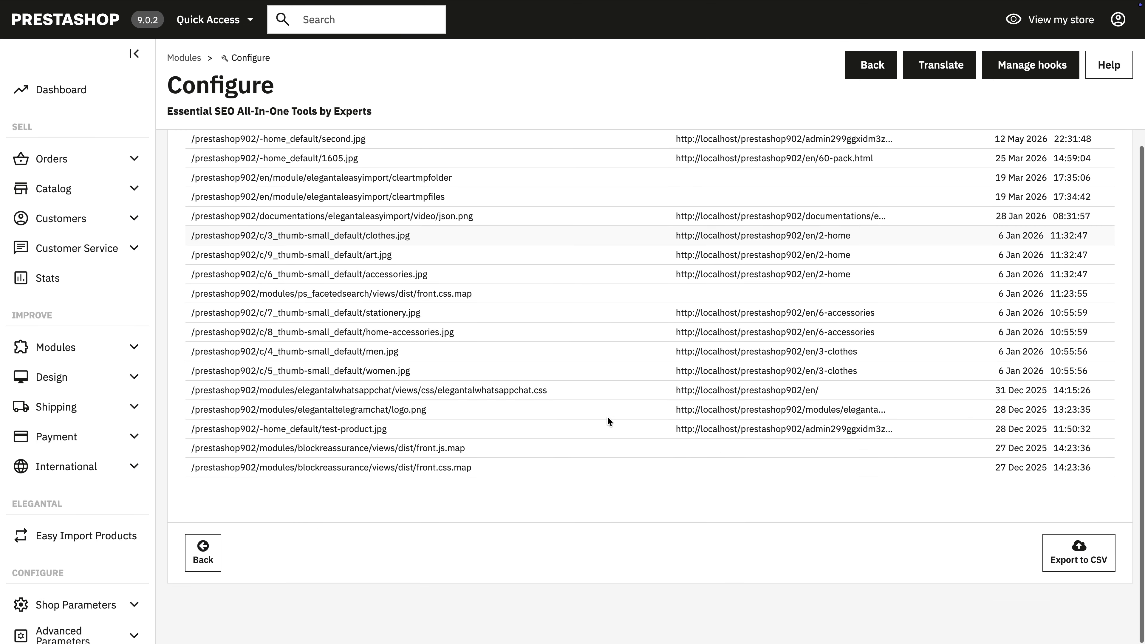
scroll(607, 417, "up", 2)
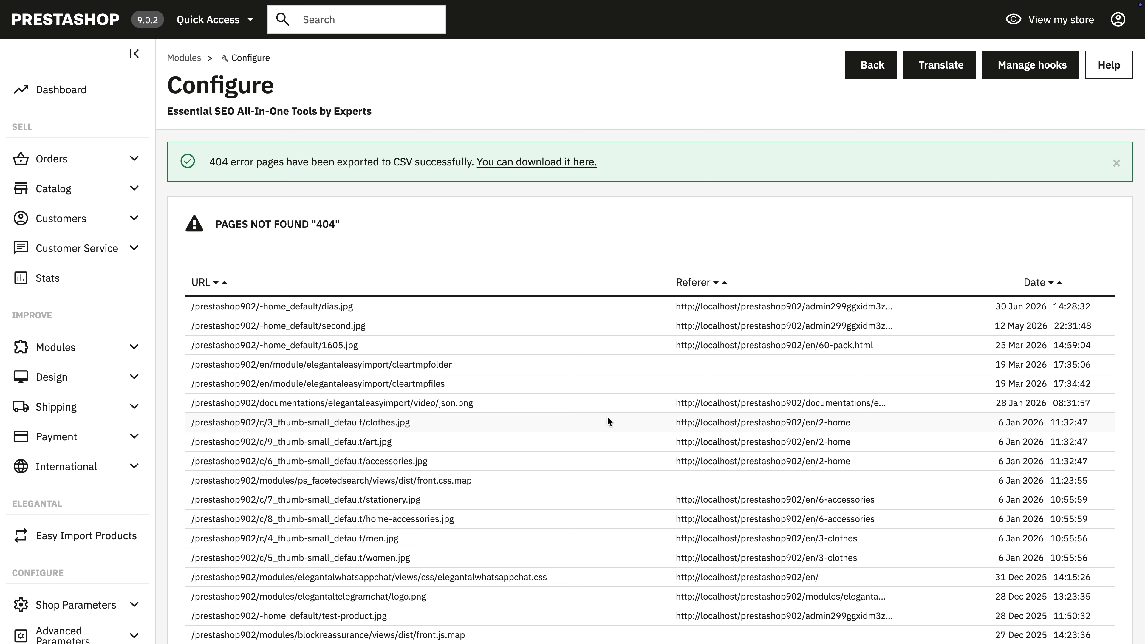
scroll(607, 416, "down", 5)
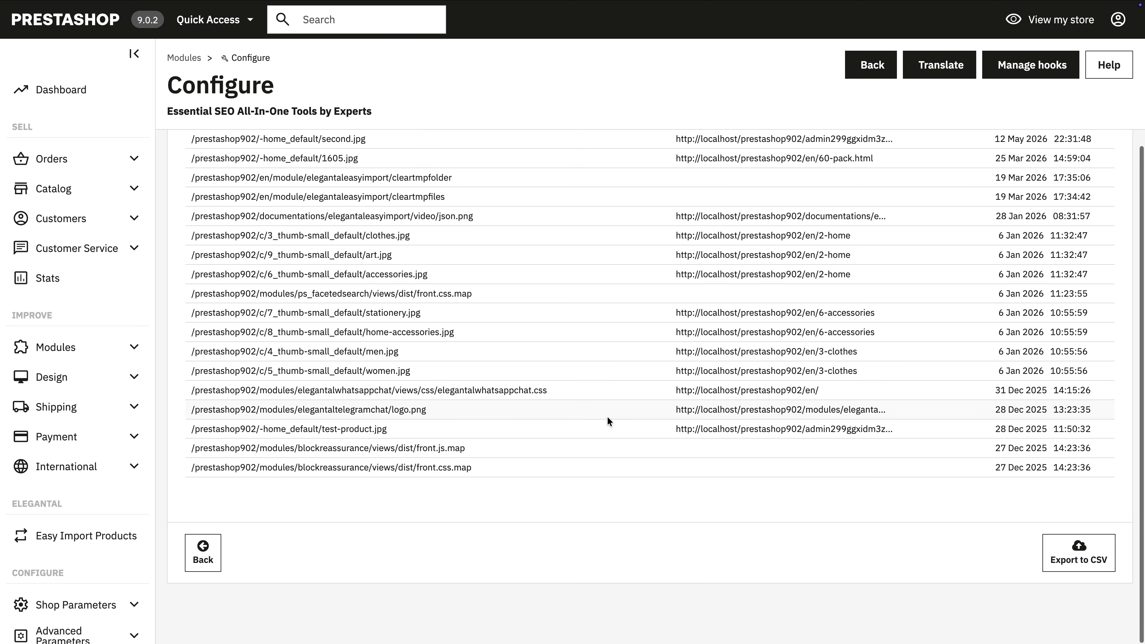
left_click(203, 552)
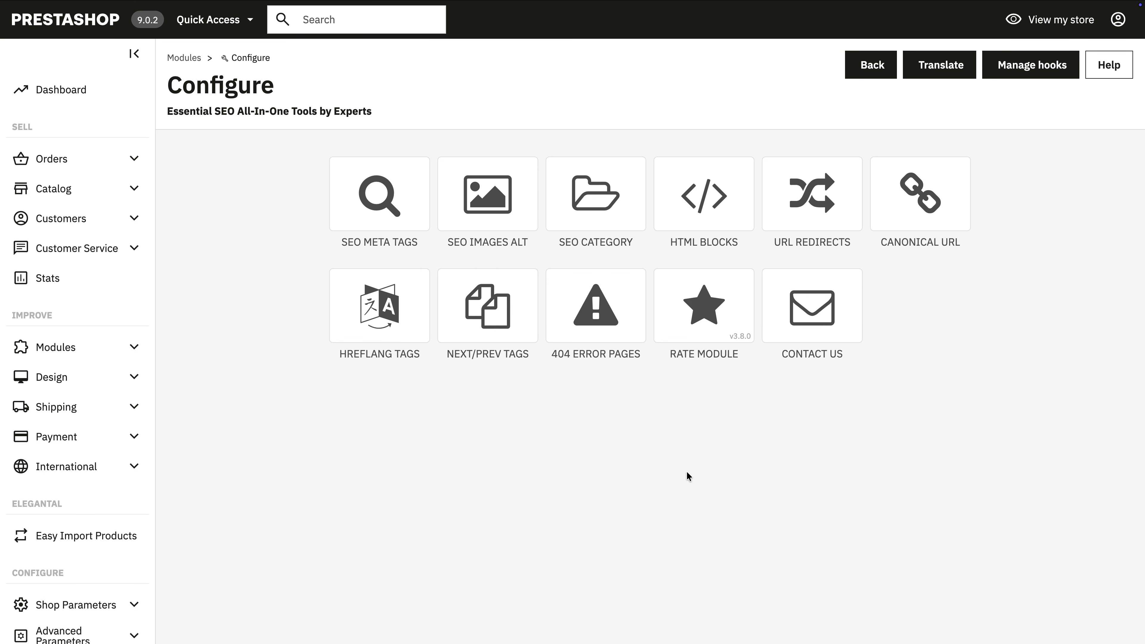
Step: Examine the CRON job settings of the SEO meta tag rule Test, including the example commands and guides
left_click(390, 221)
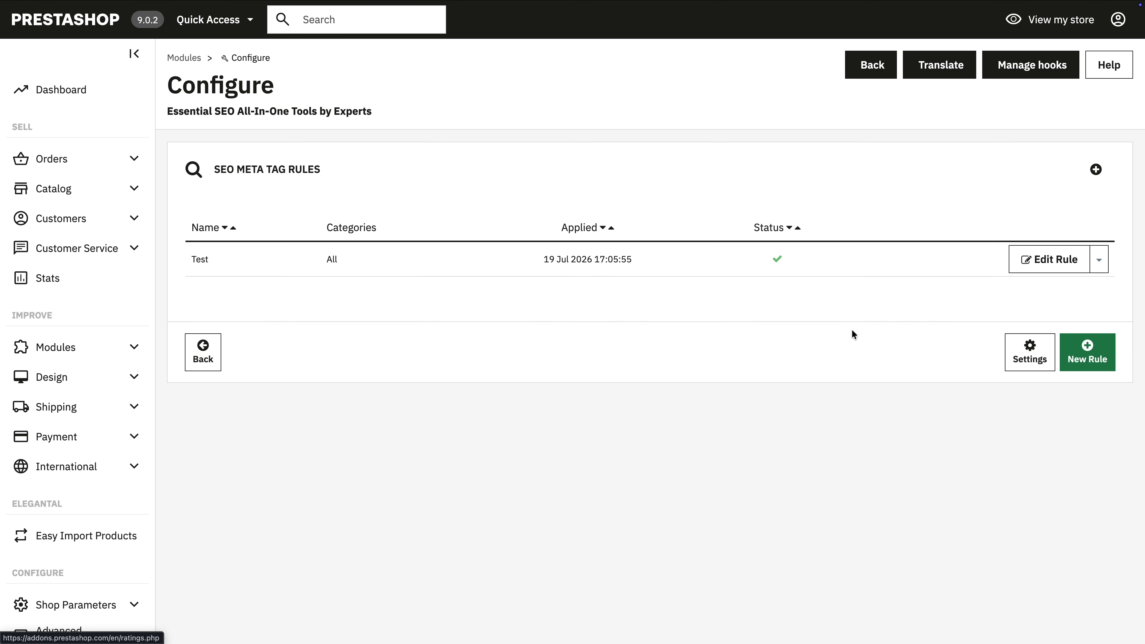
left_click(1100, 262)
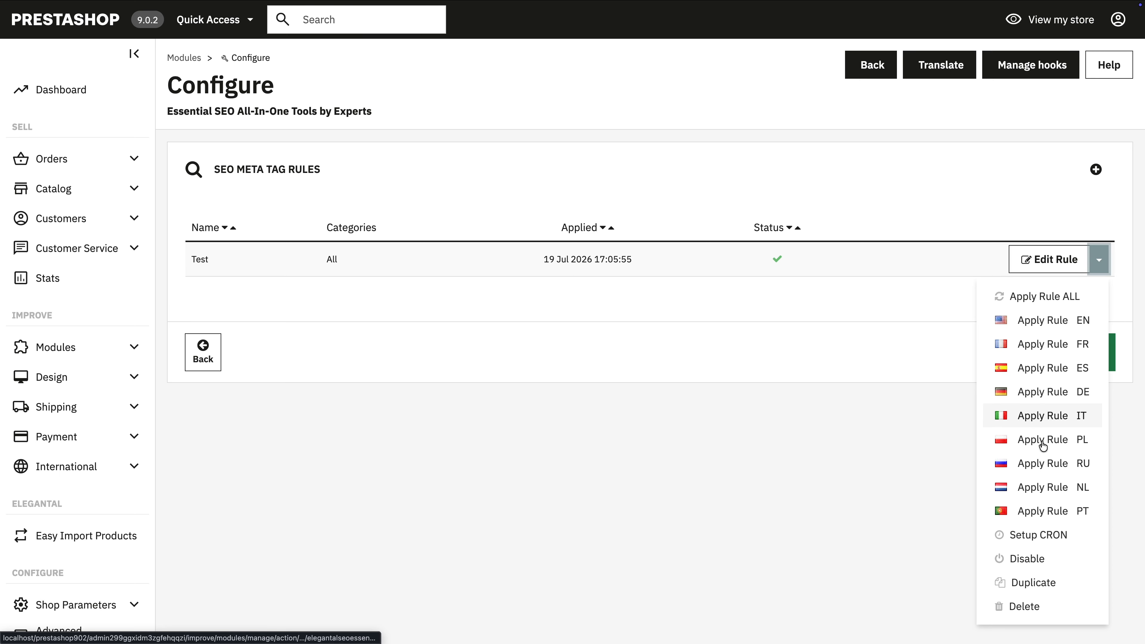
left_click(1032, 535)
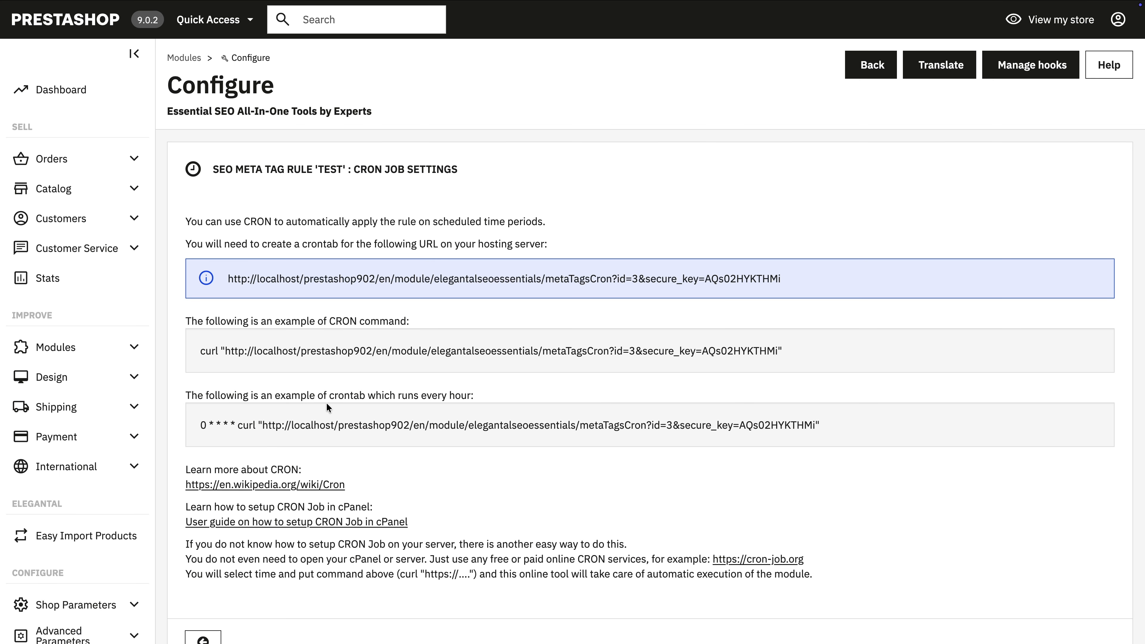
scroll(884, 571, "down", 1)
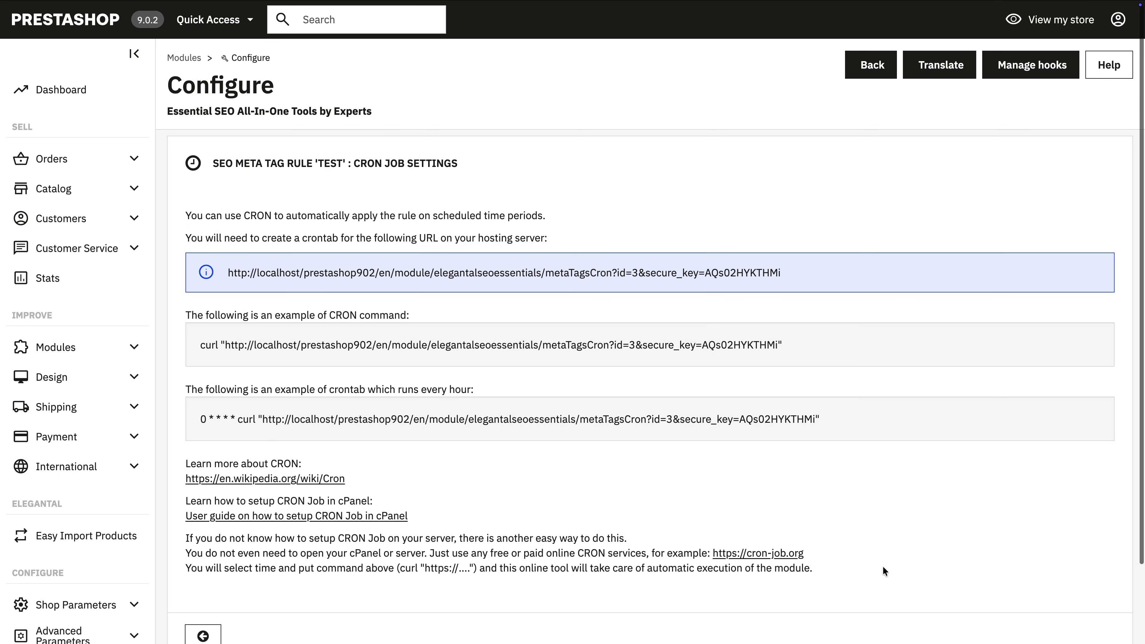
scroll(883, 567, "down", 1)
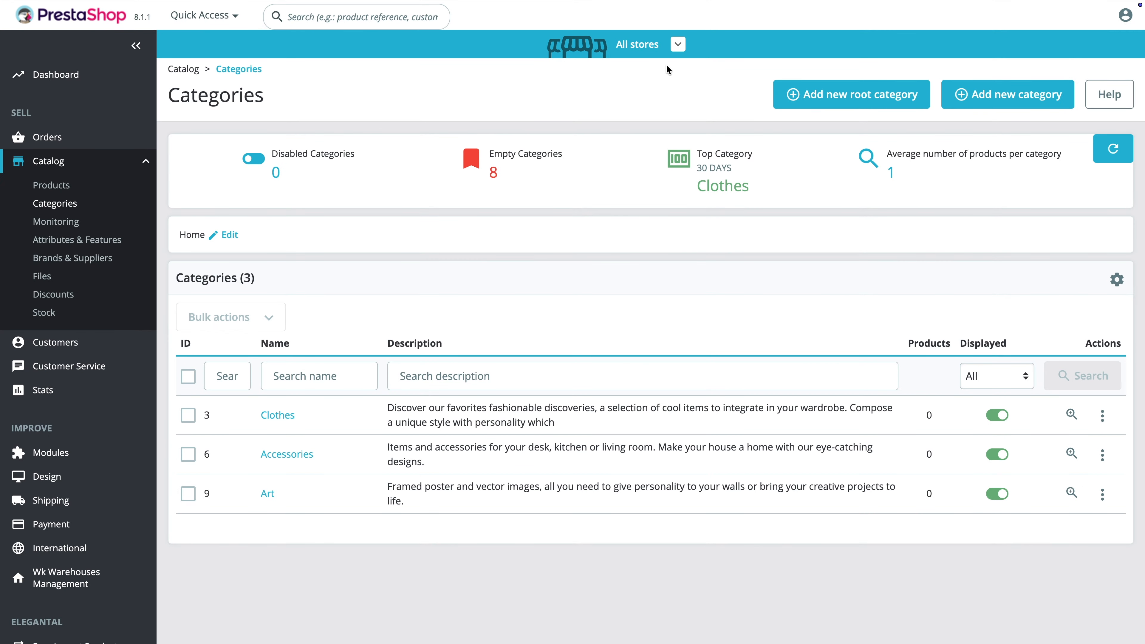
Step: In the PrestaShop 8.1.1 multistore back office, view the Categories page for Prestashop 8.1.1 M1, Prestashop 8.1.1 M2 and Prestashop 3 in turn
left_click(678, 44)
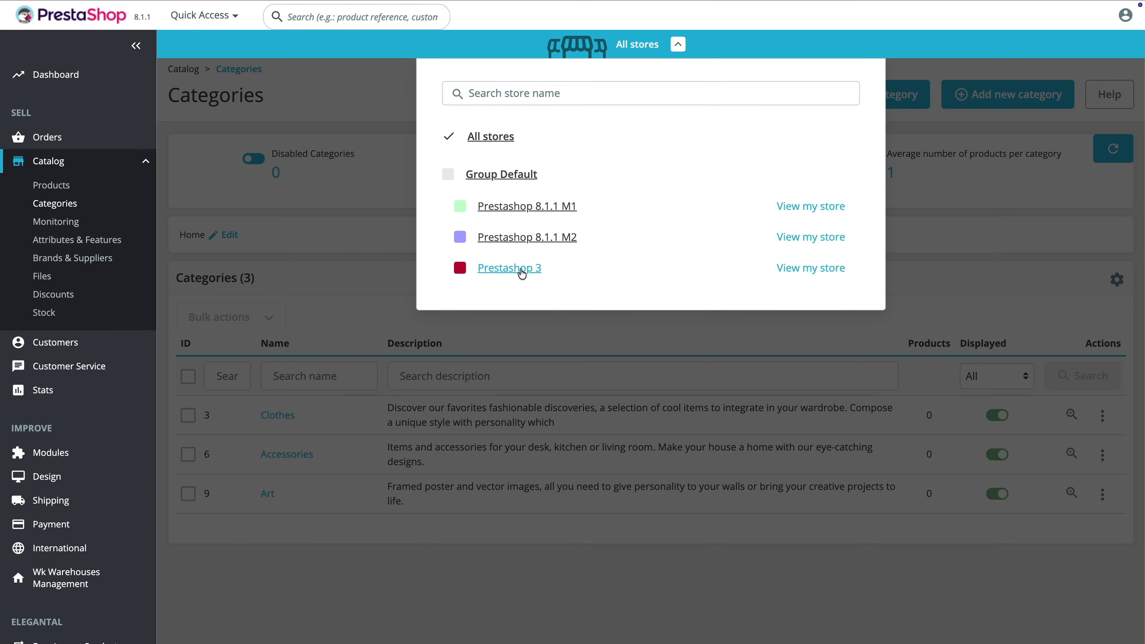
left_click(523, 207)
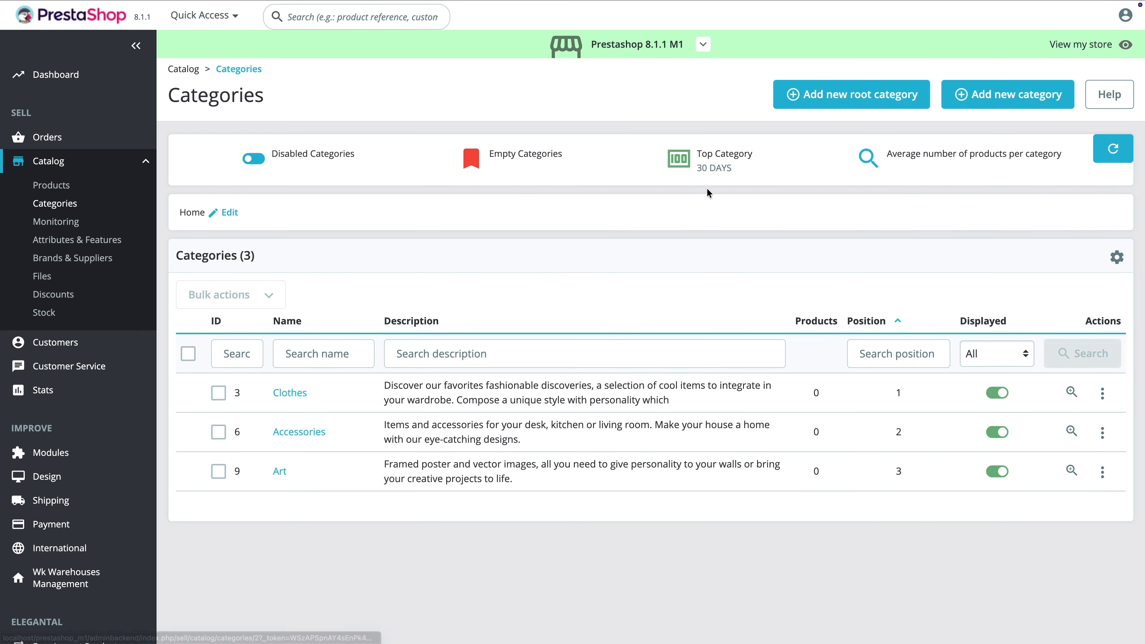
left_click(697, 45)
left_click(540, 238)
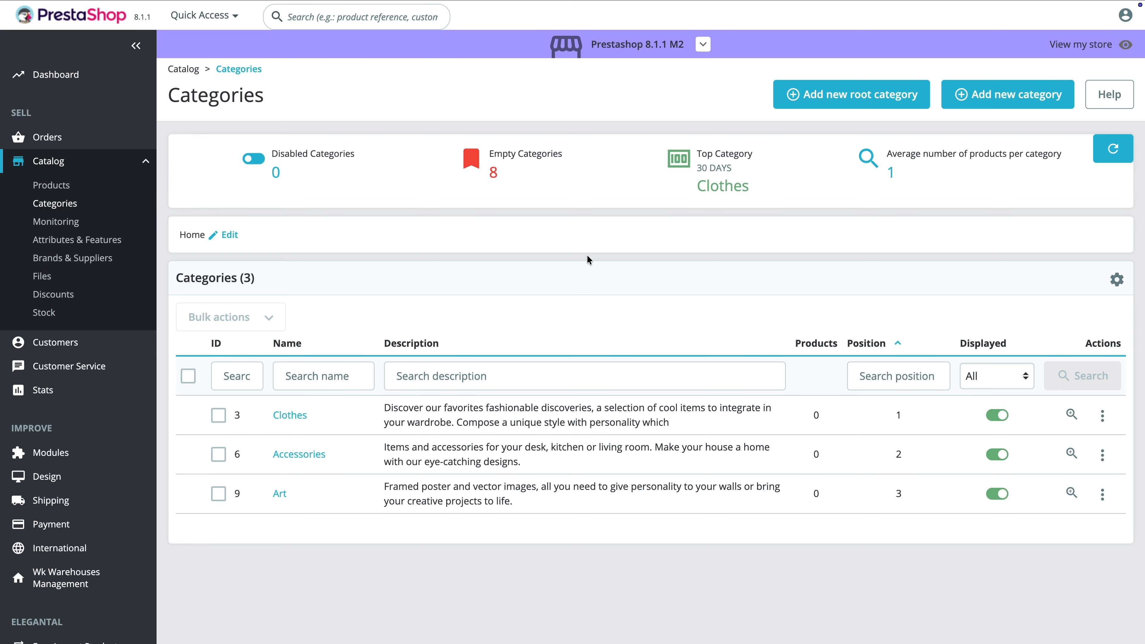
left_click(636, 44)
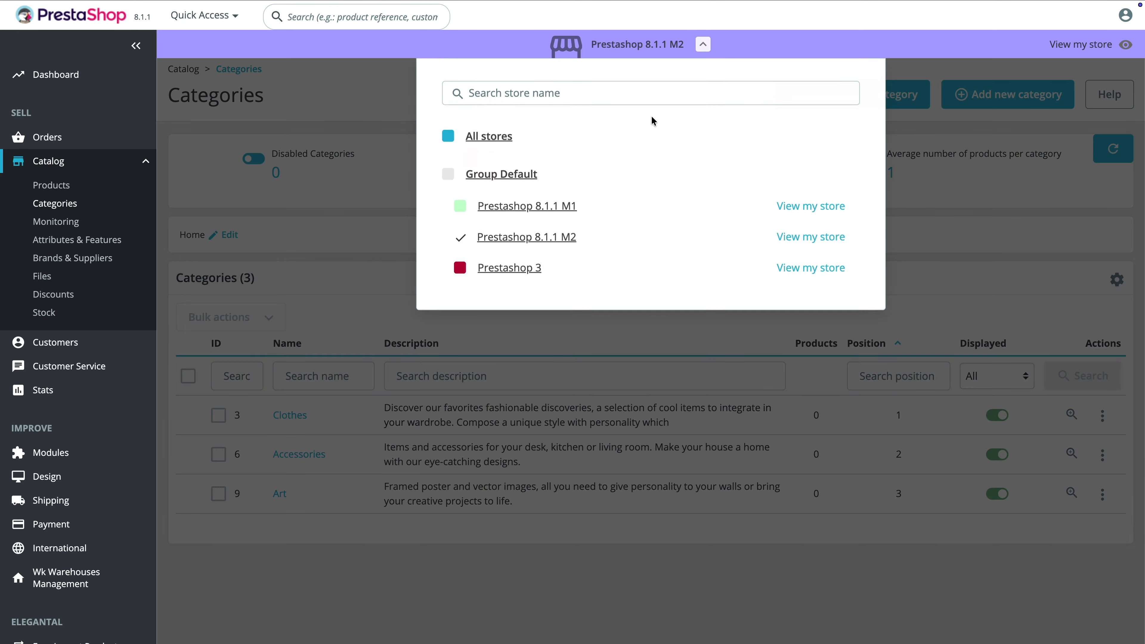
left_click(515, 273)
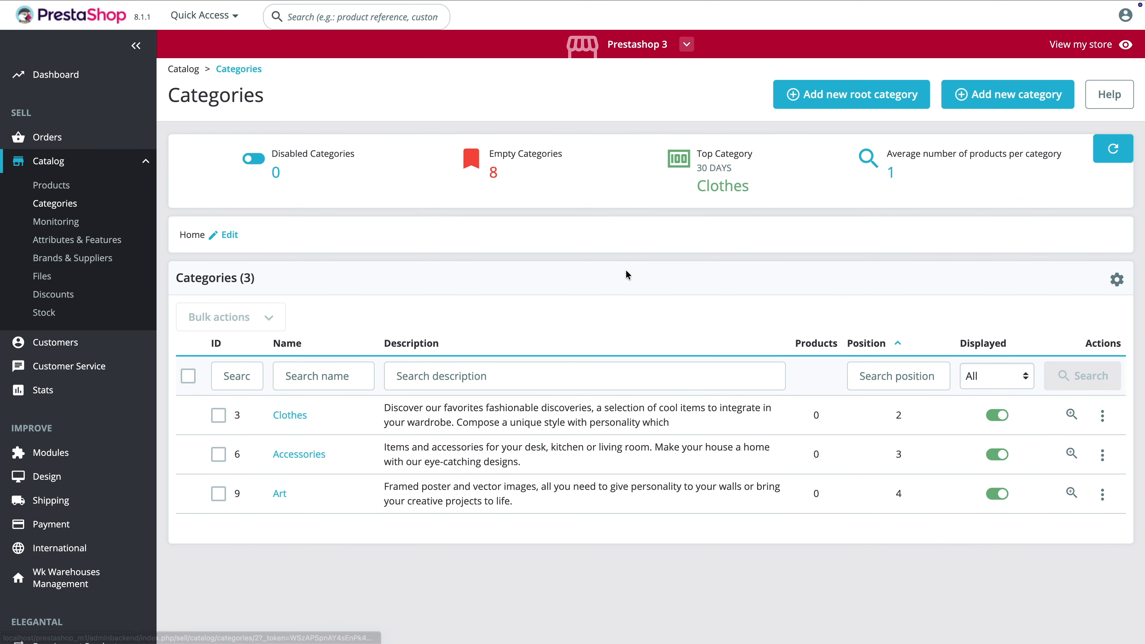